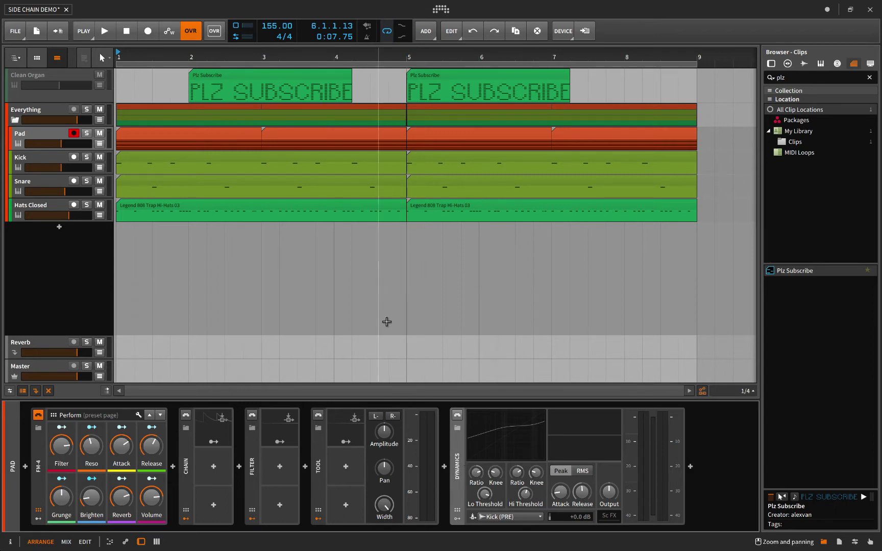
# - Play the arrangement from the song start, then stop it
pyautogui.click(117, 241)
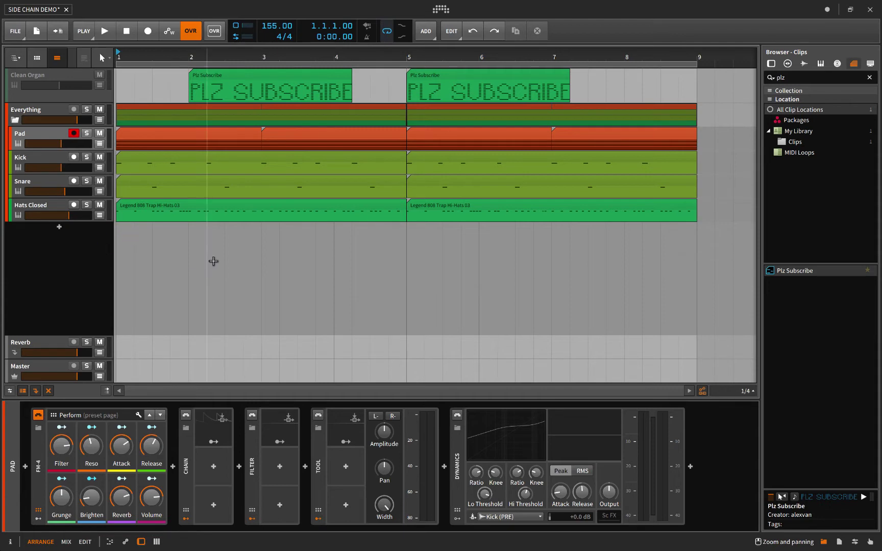
pyautogui.press('space')
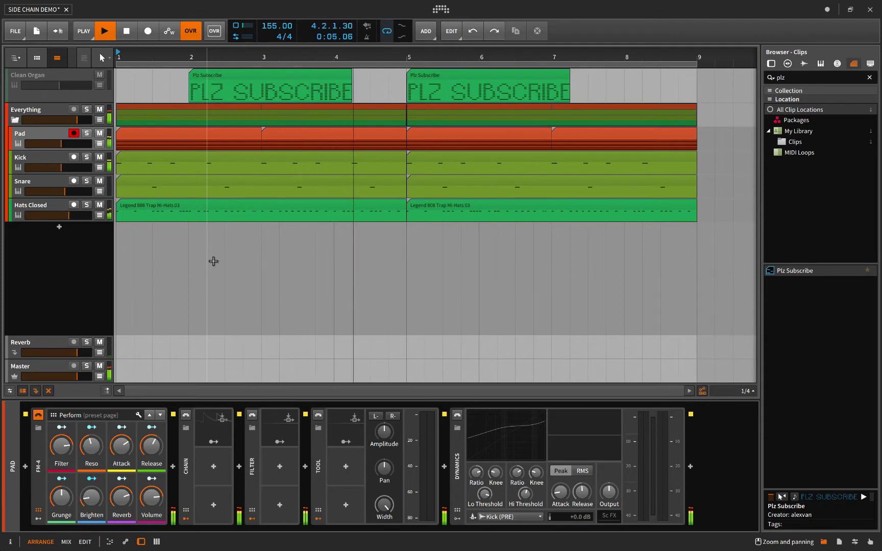
pyautogui.press('space')
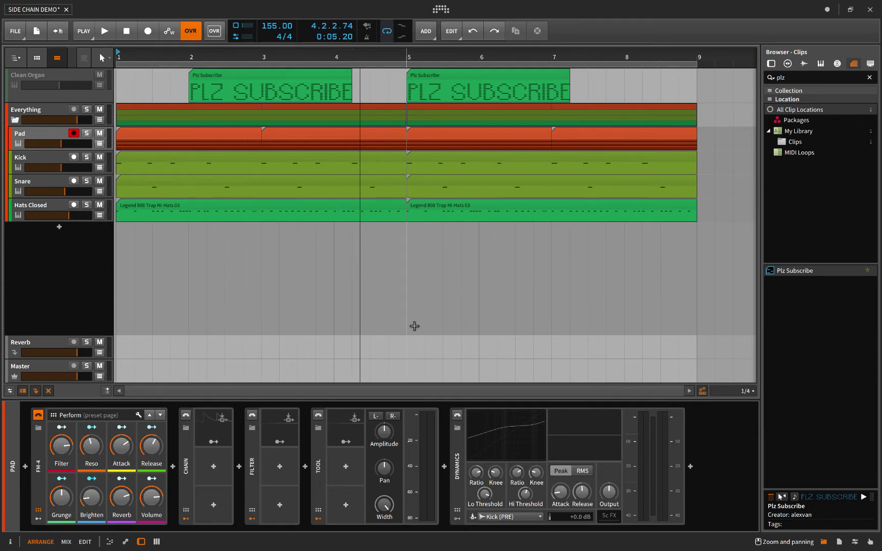
# - Re-enable the Dynamics compressor and browse Bitwig devices without inserting any
pyautogui.click(457, 415)
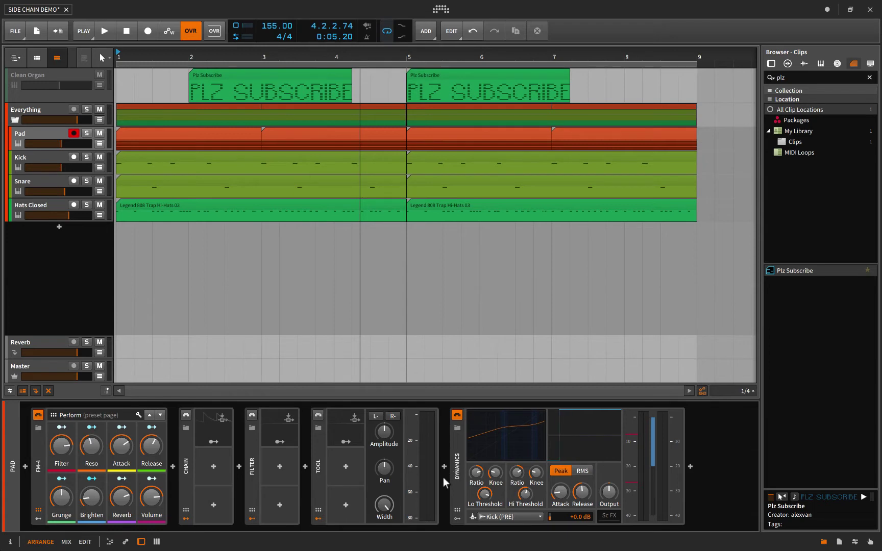
pyautogui.click(690, 466)
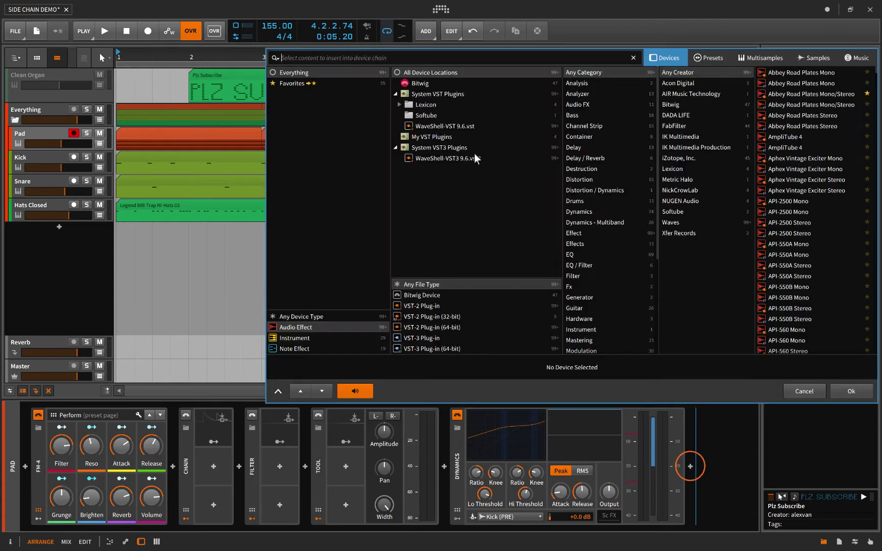
pyautogui.click(423, 73)
pyautogui.click(423, 84)
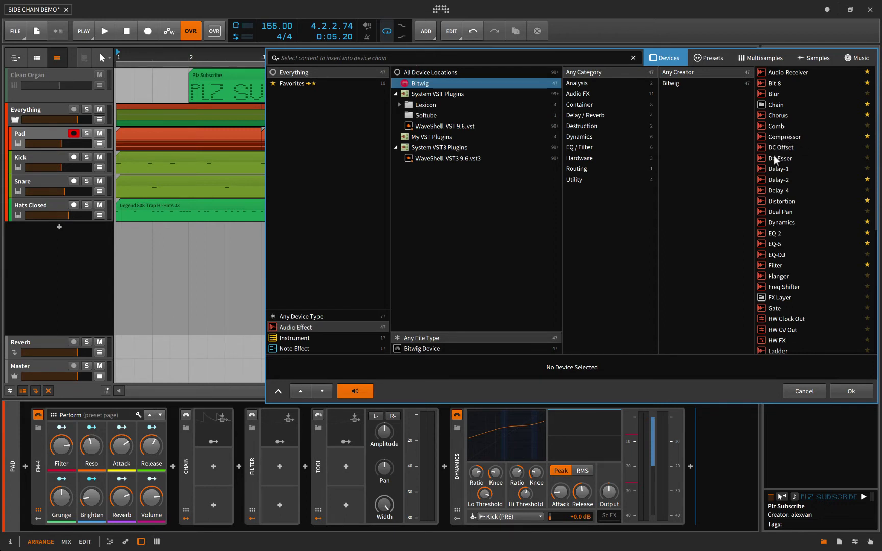
pyautogui.click(797, 393)
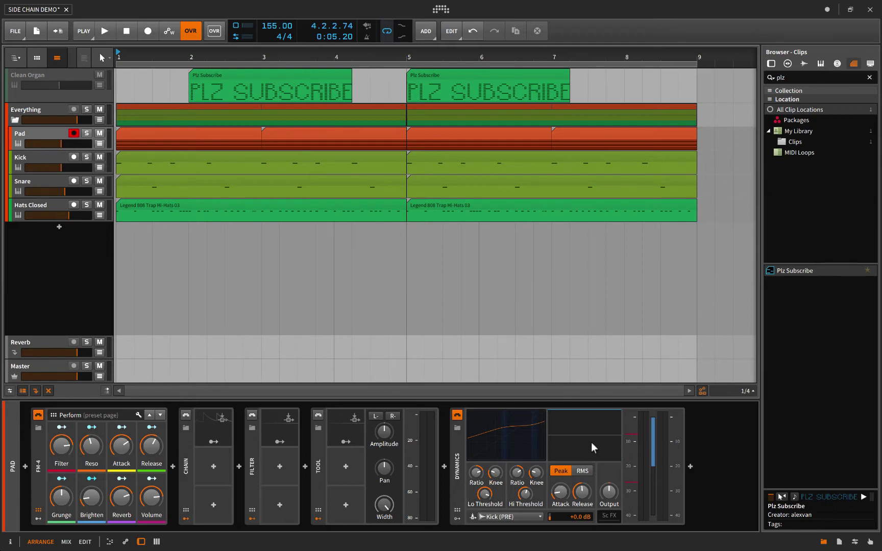
# - Listen to the Pad compressed by the Kick (PRE) key twice, then bypass Dynamics
pyautogui.press('space')
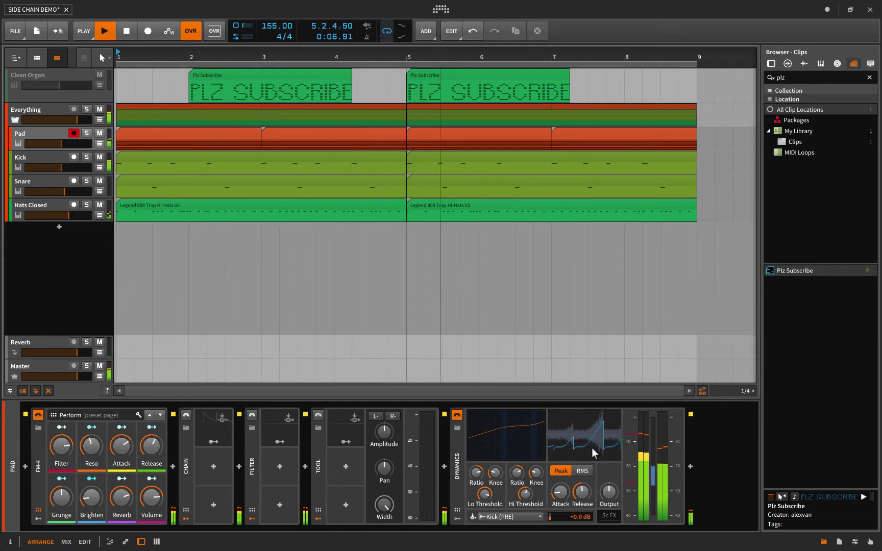
pyautogui.press('space')
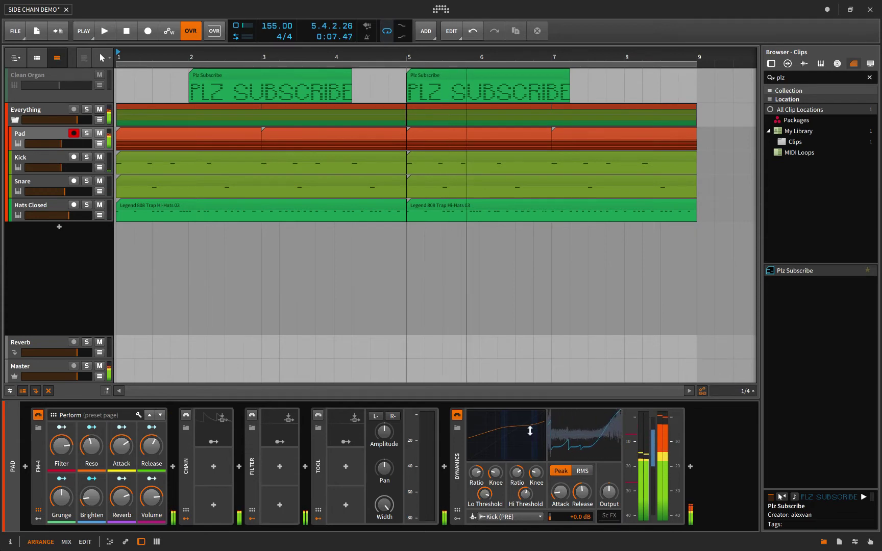
pyautogui.press('space')
pyautogui.press('space')
pyautogui.click(457, 414)
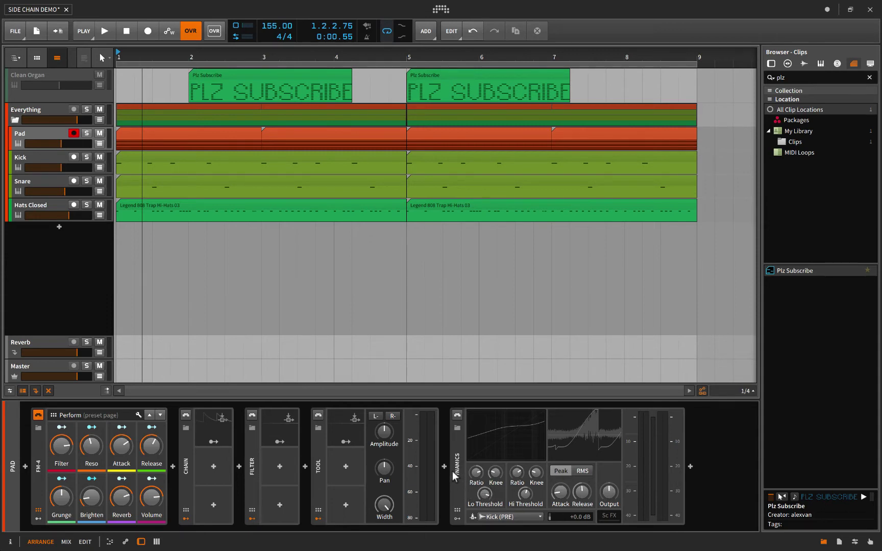
# - Delete the Dynamics device from the Pad chain and power on Tool
pyautogui.click(455, 466)
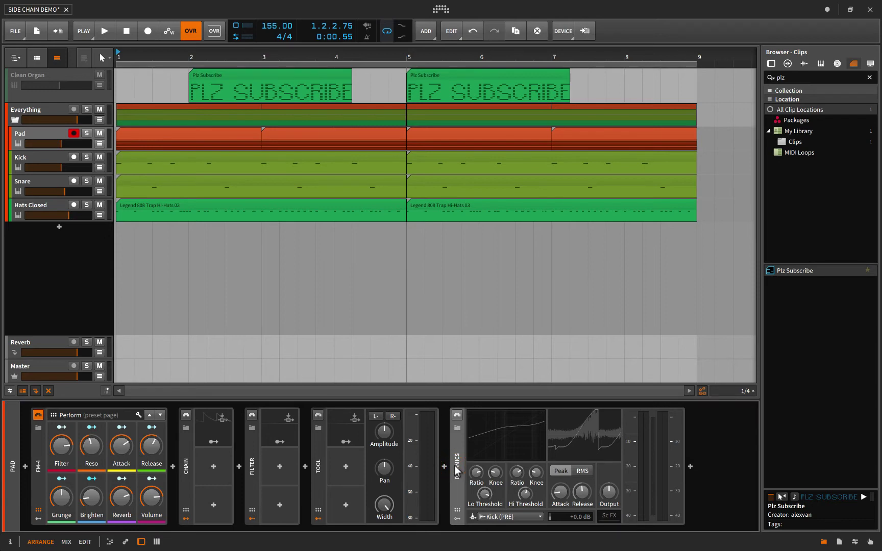
pyautogui.press('Delete')
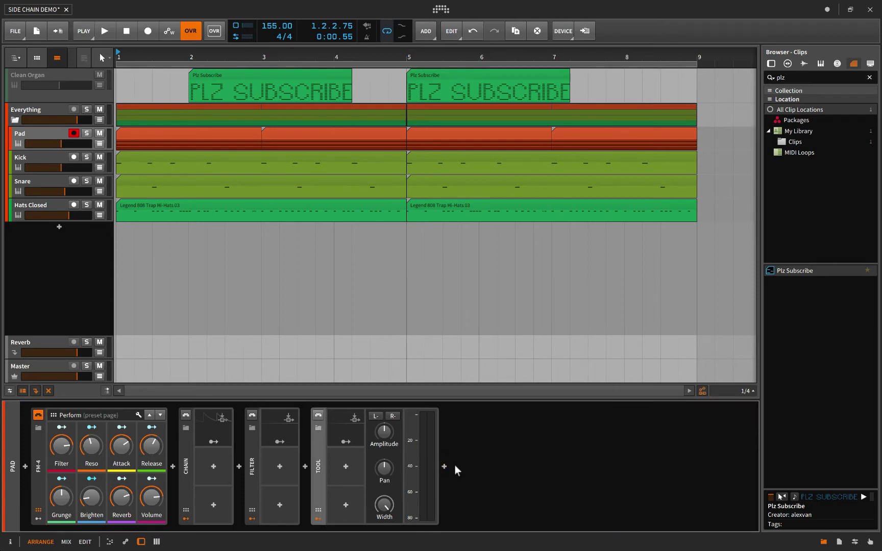
pyautogui.click(317, 416)
# - Skip adding a modulator and expand Tool's Kick (PRE) Audio Sidechain modulator
pyautogui.click(346, 466)
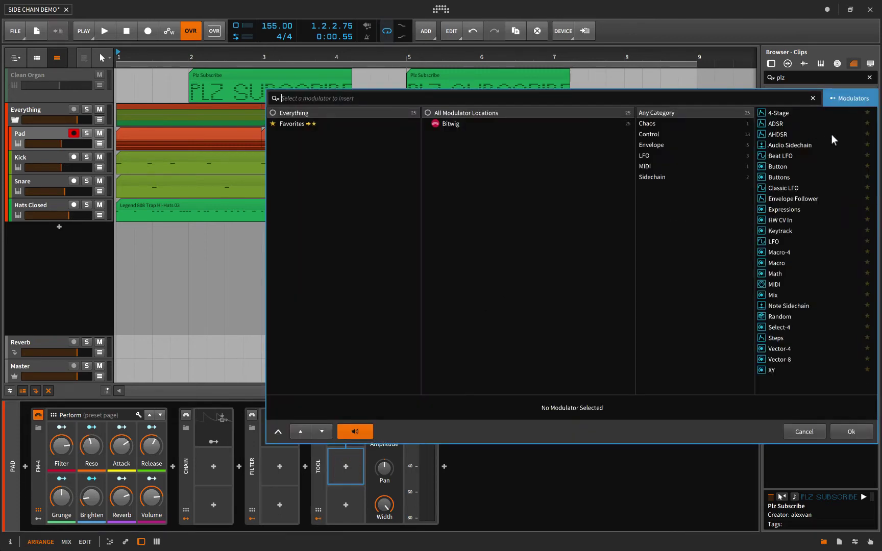
pyautogui.click(802, 430)
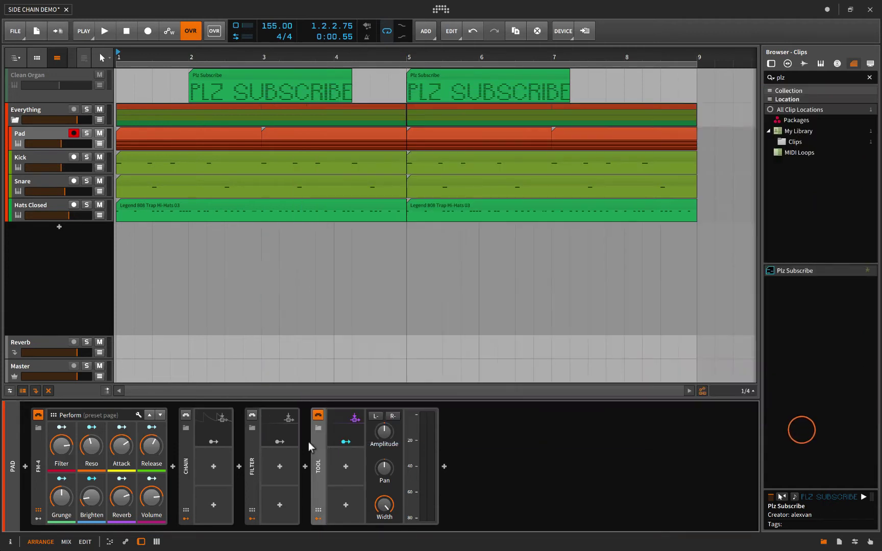
pyautogui.click(360, 428)
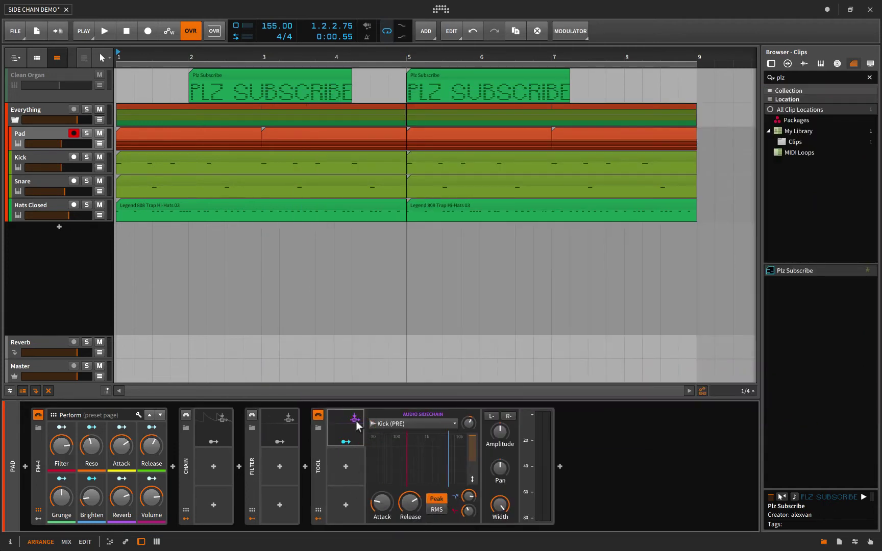
pyautogui.click(440, 422)
pyautogui.moveTo(457, 484)
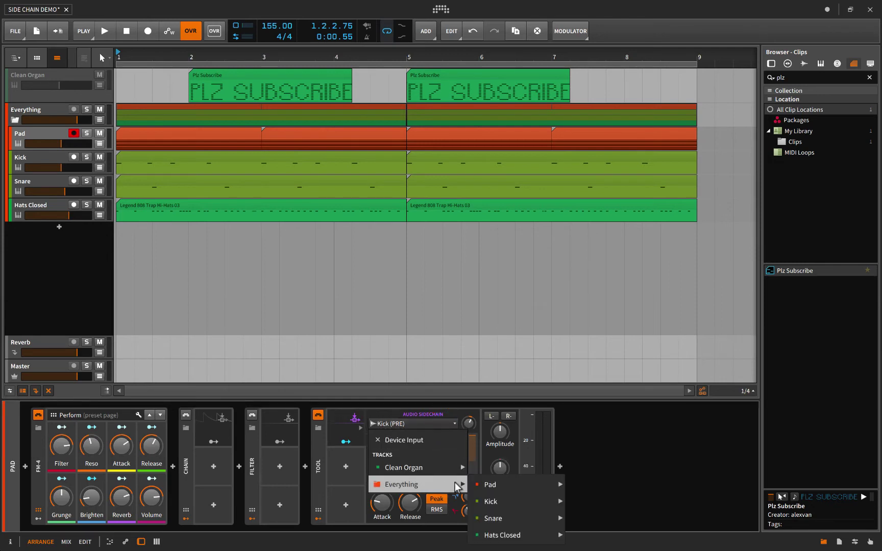
pyautogui.moveTo(498, 484)
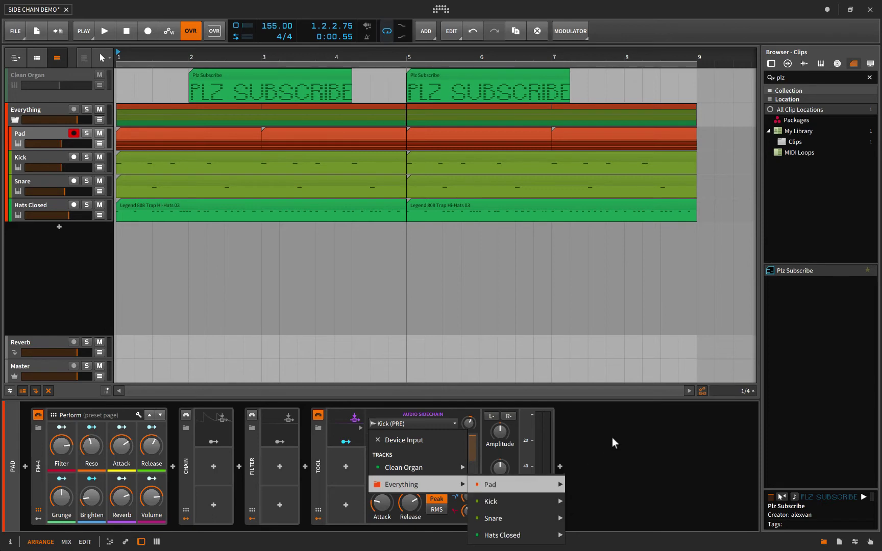
pyautogui.click(612, 437)
pyautogui.click(404, 425)
pyautogui.click(404, 425)
pyautogui.hotkey('ctrl', 'z')
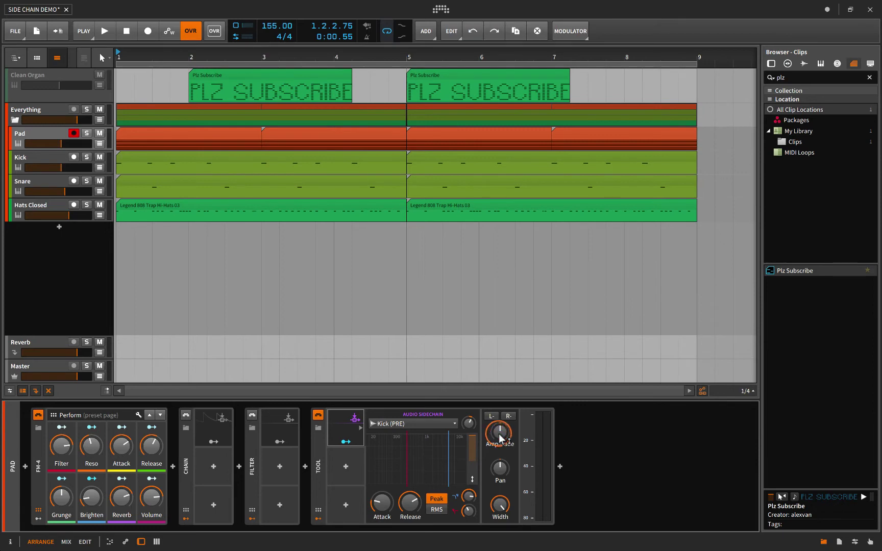
# - Open the Pad automation lane, draw a trial Tool Gain curve, then undo it
pyautogui.click(100, 144)
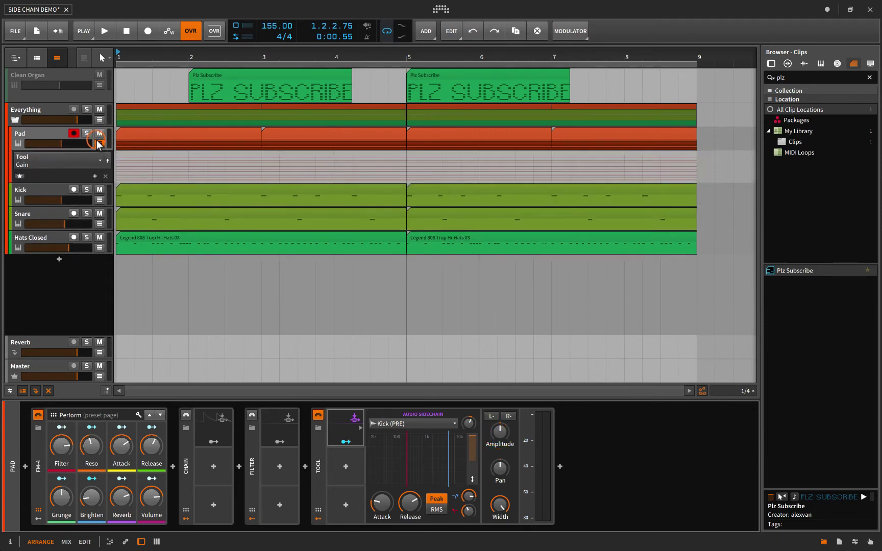
pyautogui.press('3')
pyautogui.moveTo(129, 176)
pyautogui.mouseDown()
pyautogui.moveTo(183, 178)
pyautogui.moveTo(283, 164)
pyautogui.moveTo(338, 183)
pyautogui.moveTo(386, 168)
pyautogui.moveTo(444, 180)
pyautogui.mouseUp()
pyautogui.press('1')
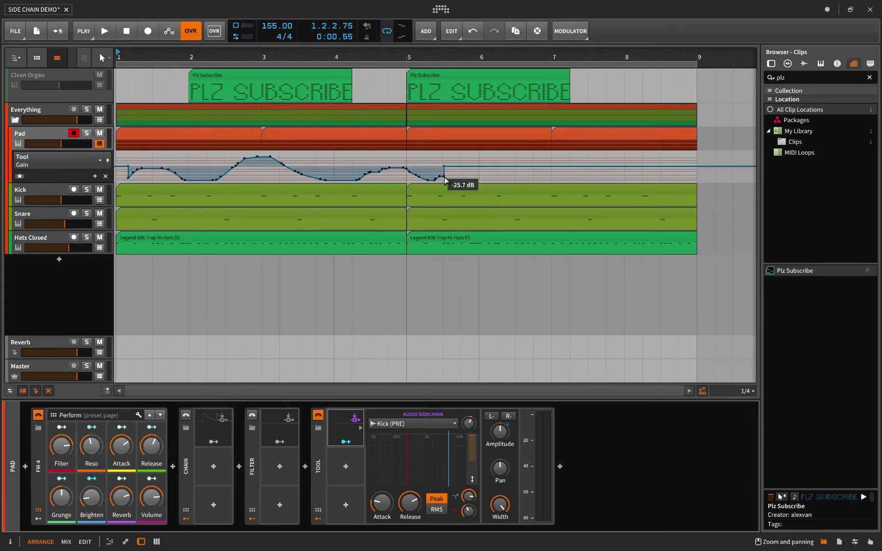
pyautogui.hotkey('ctrl', 'z')
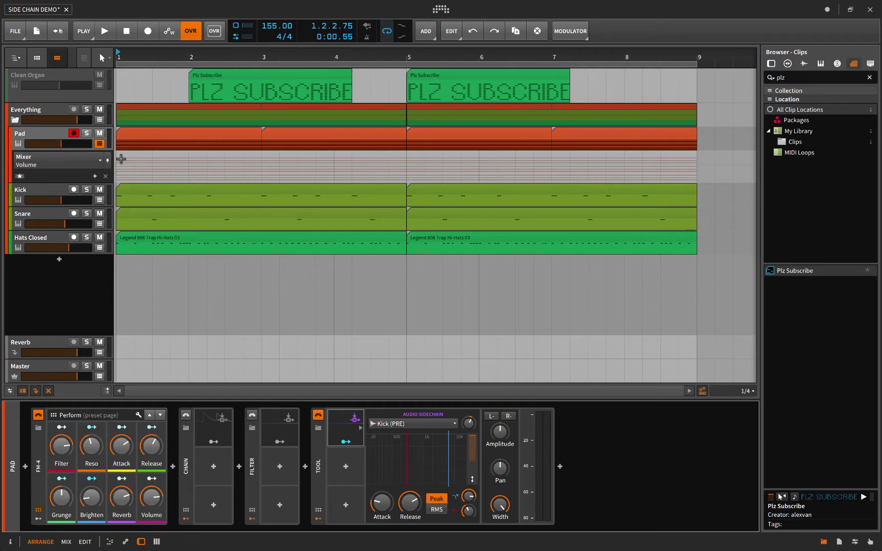
# - Collapse the Pad automation lane and reveal the sidechain's Amplitude and Width mappings
pyautogui.click(100, 144)
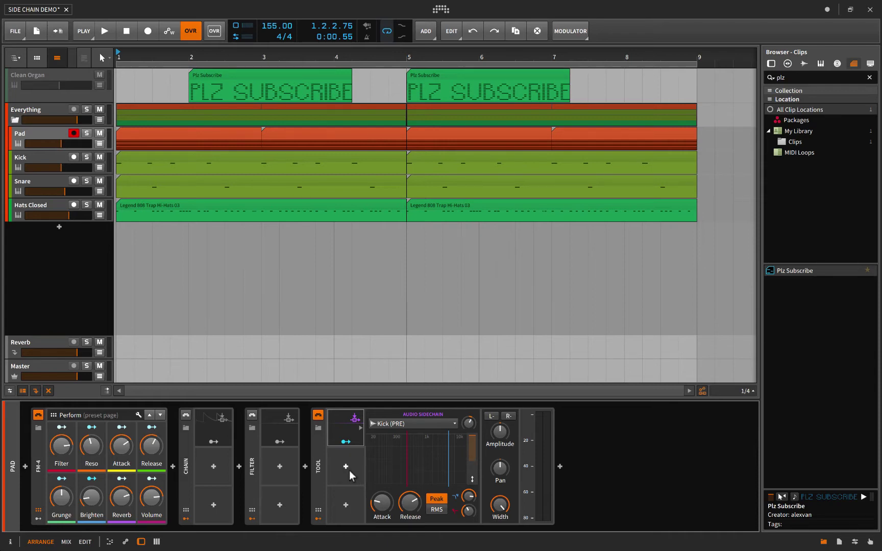
pyautogui.click(346, 443)
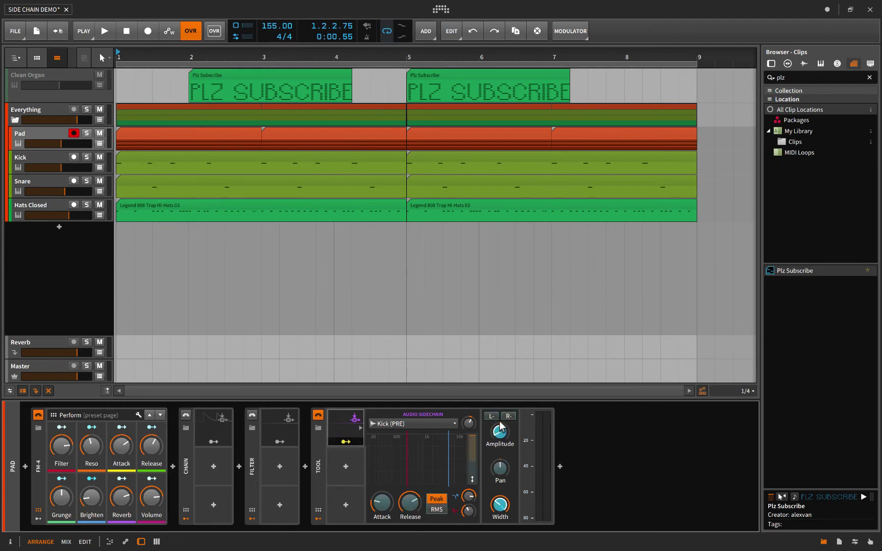
# - Replace the old Tool with a fresh Bitwig Tool device after the Filter
pyautogui.click(317, 469)
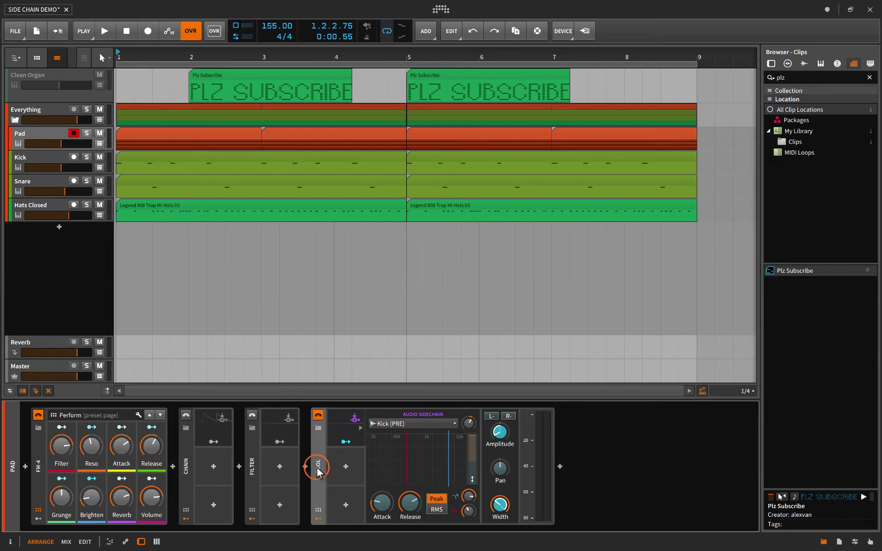
pyautogui.press('Delete')
pyautogui.click(306, 466)
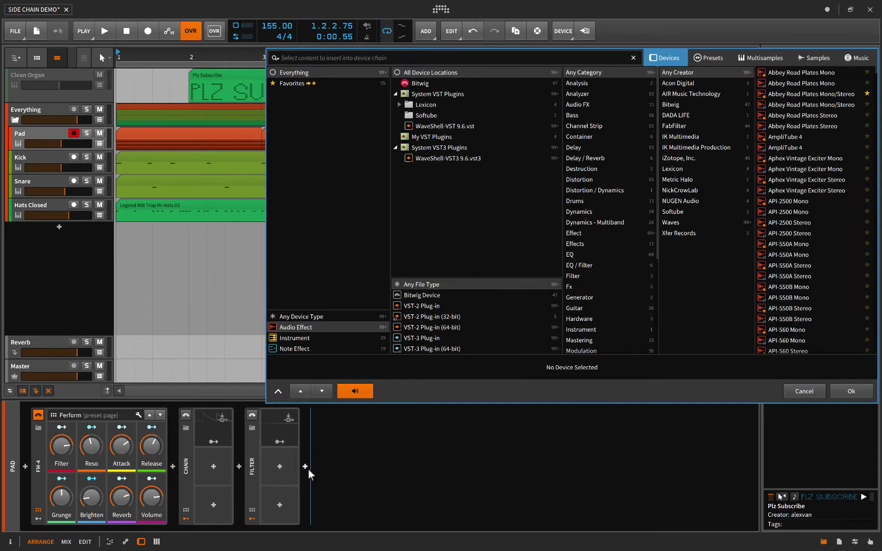
pyautogui.click(446, 82)
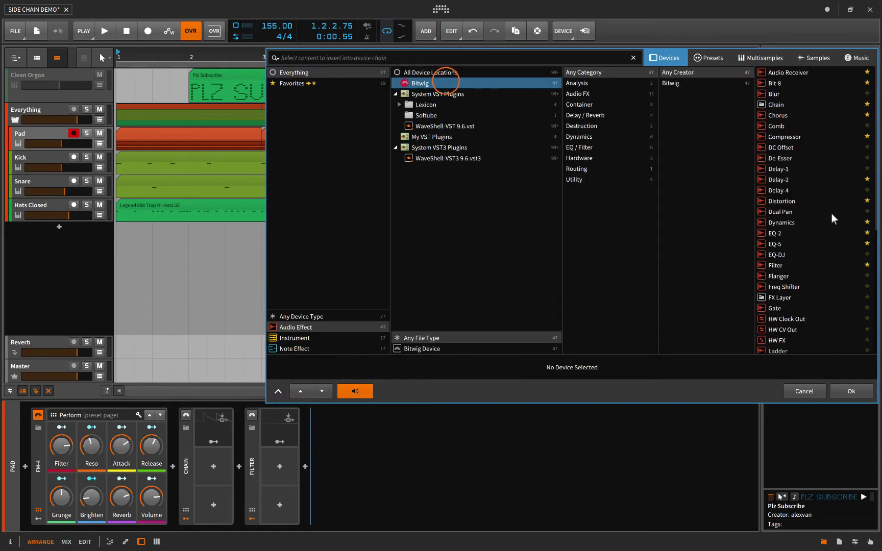
pyautogui.scroll(-5, 831, 214)
pyautogui.click(779, 303)
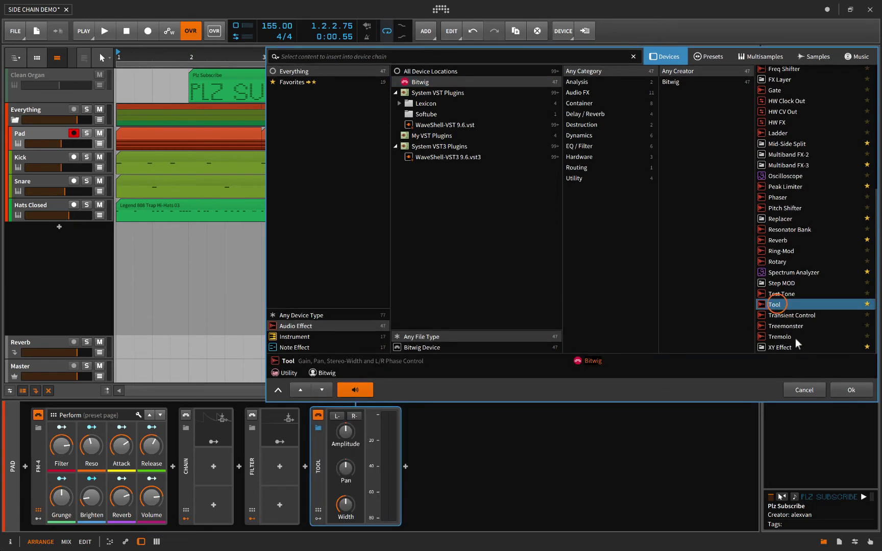
pyautogui.click(845, 388)
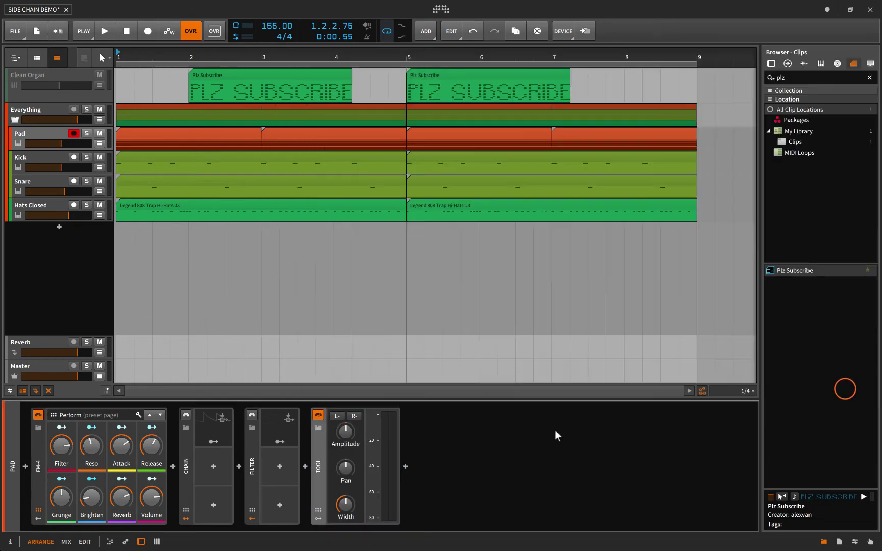
# - Add an Audio Sidechain modulator to the new Tool device
pyautogui.click(317, 519)
pyautogui.click(335, 428)
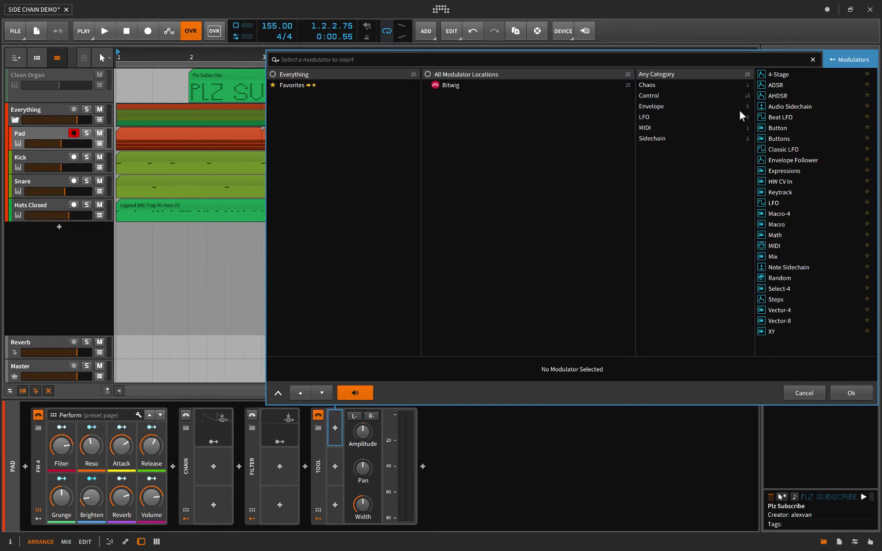
pyautogui.click(781, 106)
pyautogui.click(842, 391)
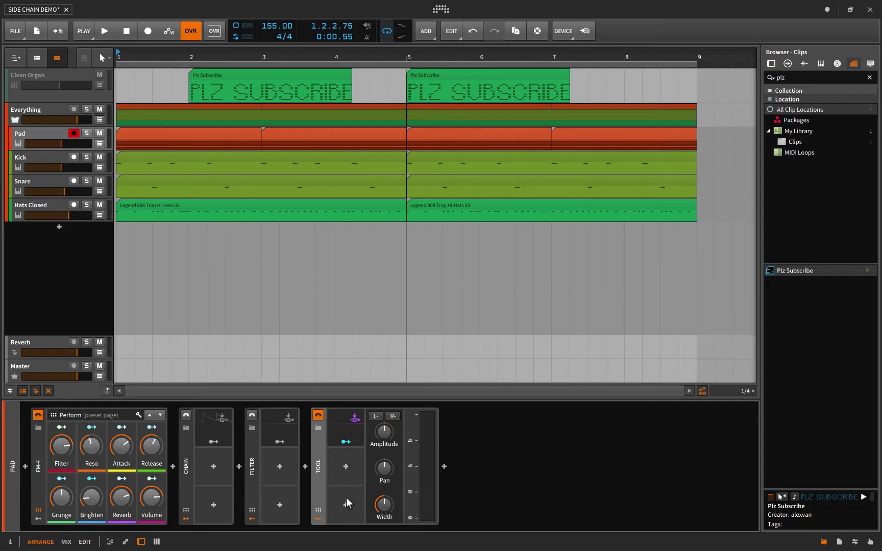
# - Set the Tool sidechain's Device Input to Everything > Kick > Kick (PRE)
pyautogui.click(360, 428)
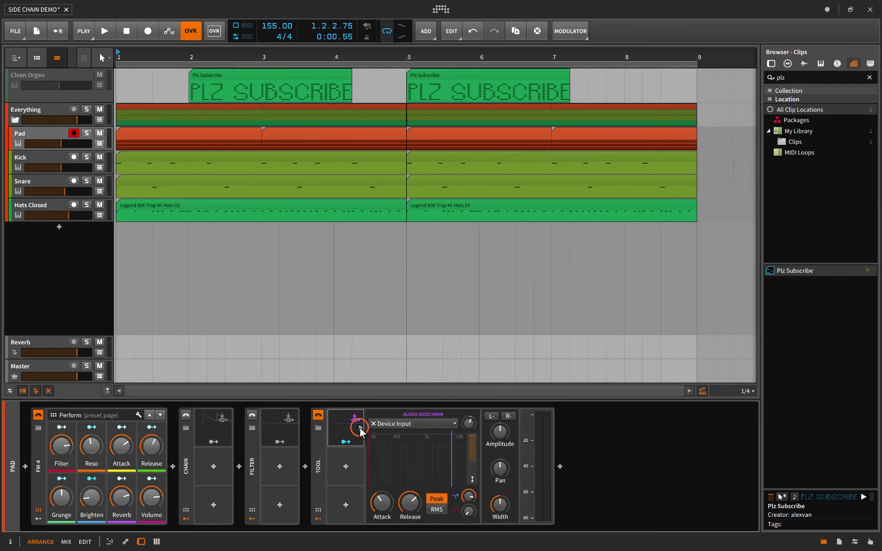
pyautogui.click(388, 425)
pyautogui.moveTo(408, 484)
pyautogui.moveTo(500, 501)
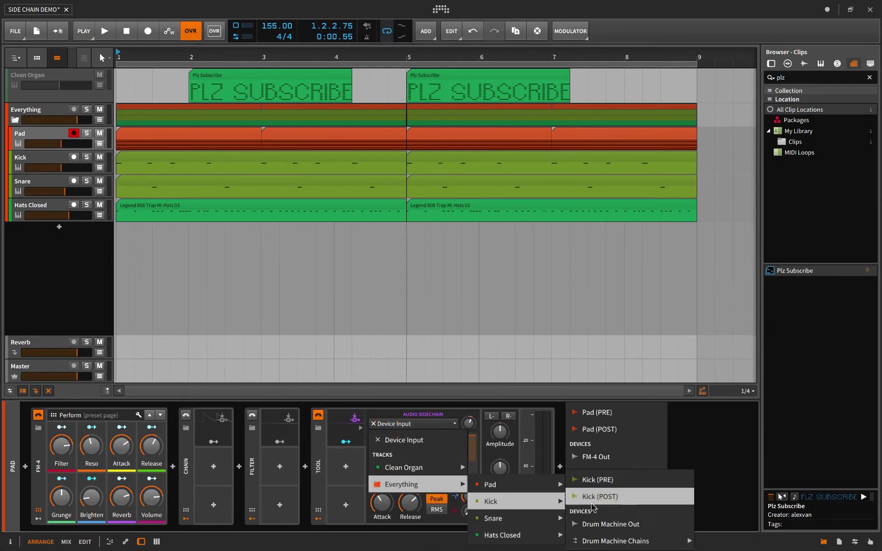
pyautogui.click(590, 482)
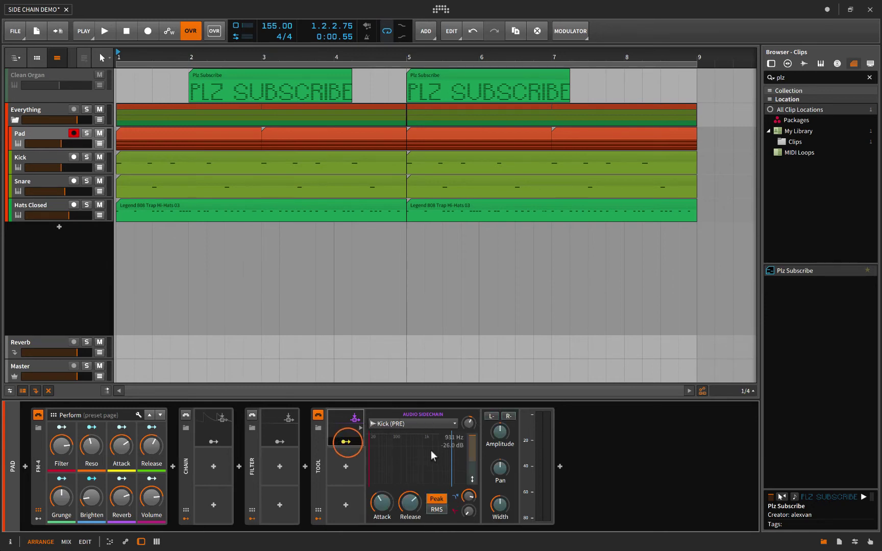
# - Tweak Tool's Amplitude, audition the kick, and raise the sidechain low cut to about 100 Hz
pyautogui.moveTo(495, 434); pyautogui.dragTo(500, 449)
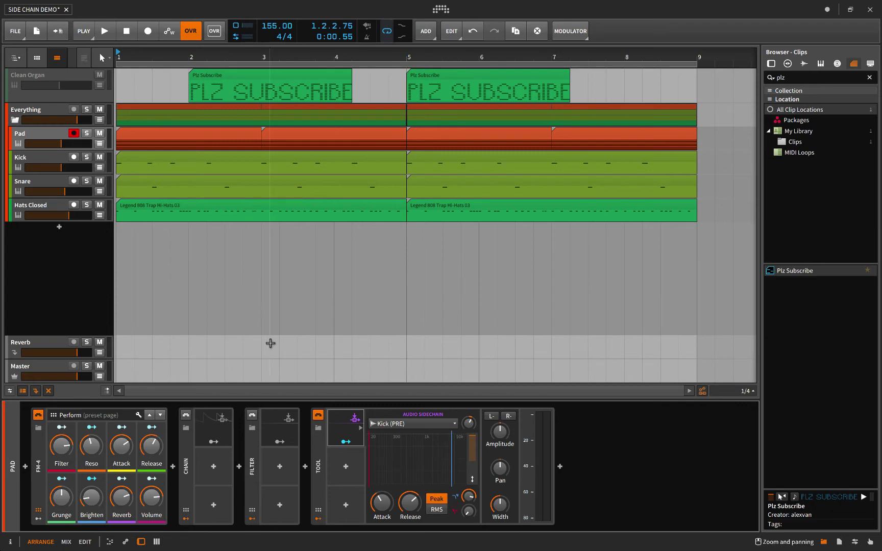
pyautogui.press('space')
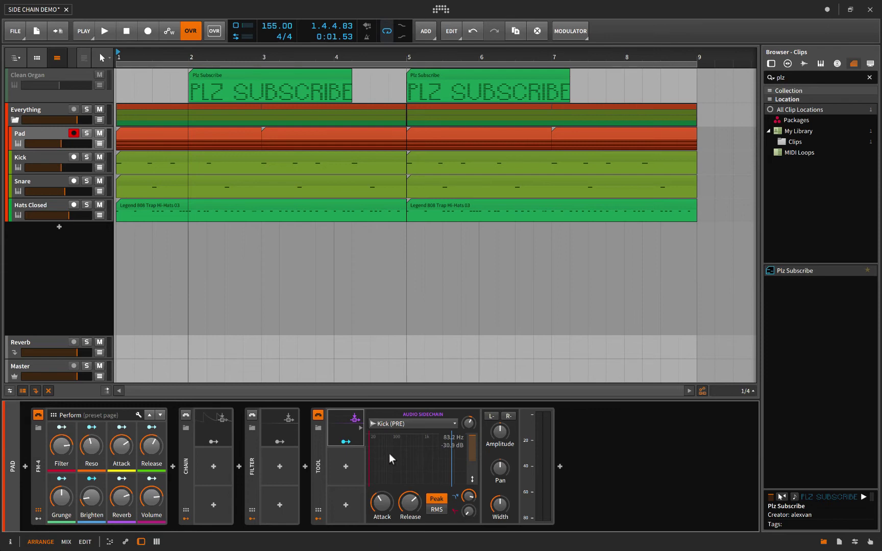
pyautogui.press('space')
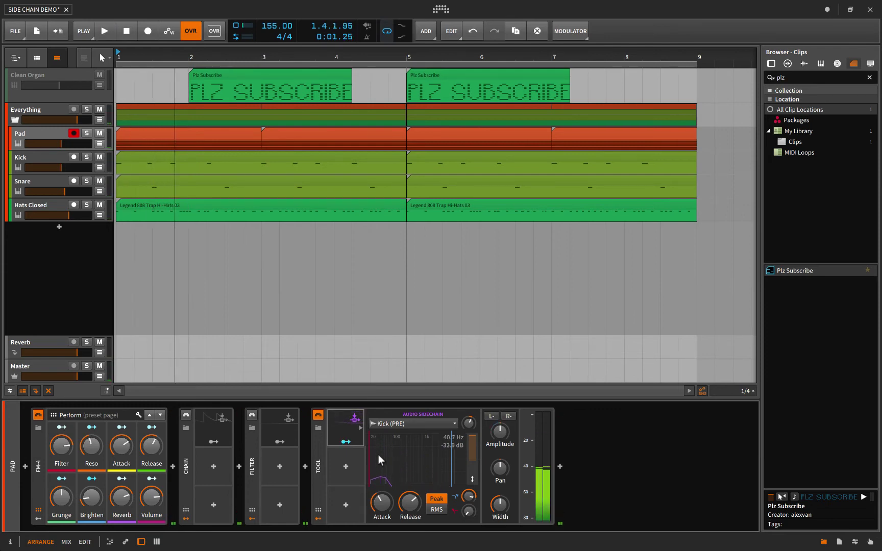
pyautogui.moveTo(369, 455); pyautogui.dragTo(435, 462)
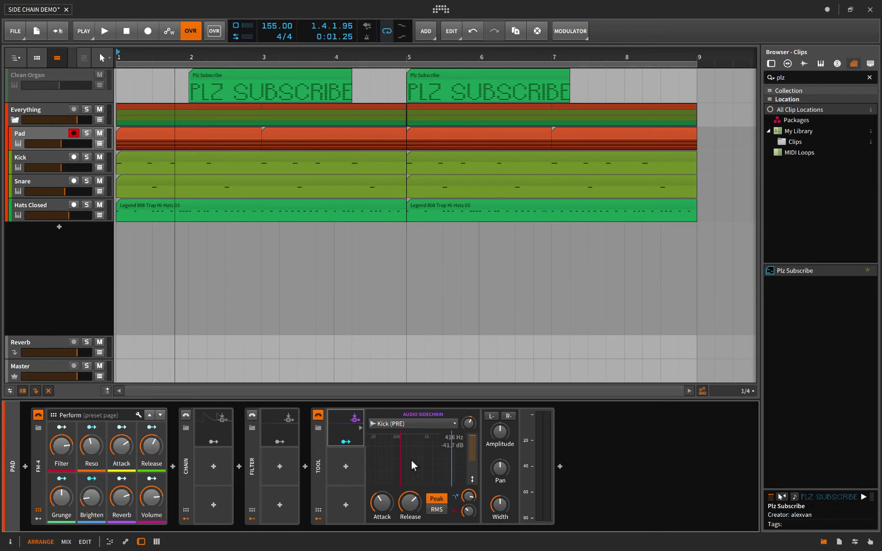
# - During playback, set sidechain attack to 14.8 ms and map it onto Tool's Amplitude
pyautogui.press('space')
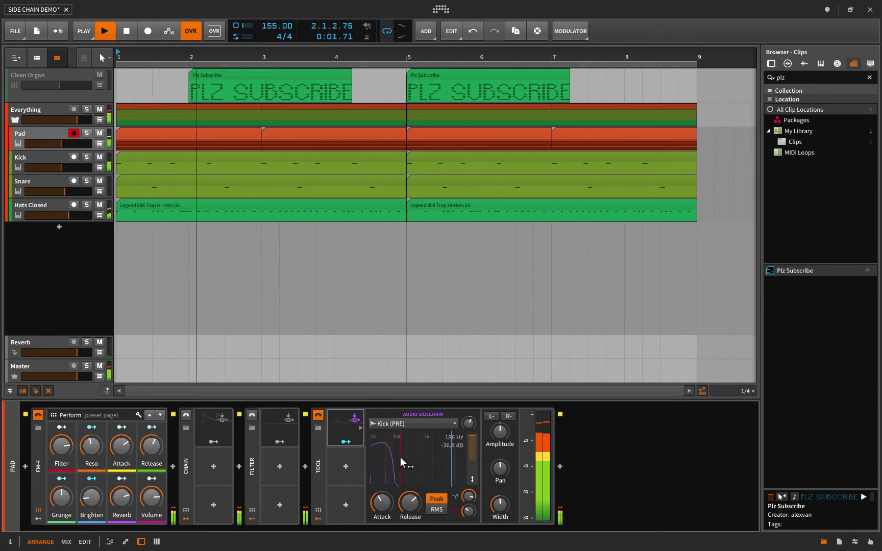
pyautogui.moveTo(381, 502); pyautogui.dragTo(410, 494)
pyautogui.click(347, 442)
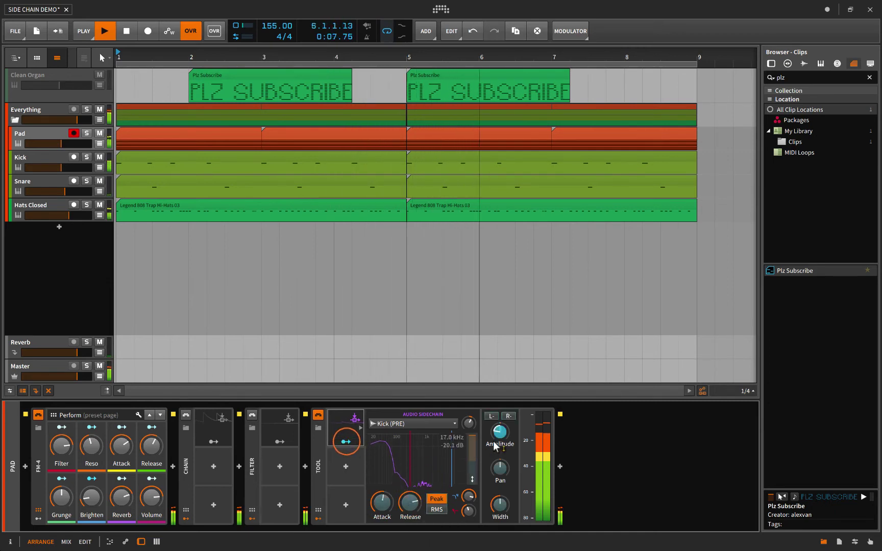
pyautogui.moveTo(498, 445); pyautogui.dragTo(497, 436)
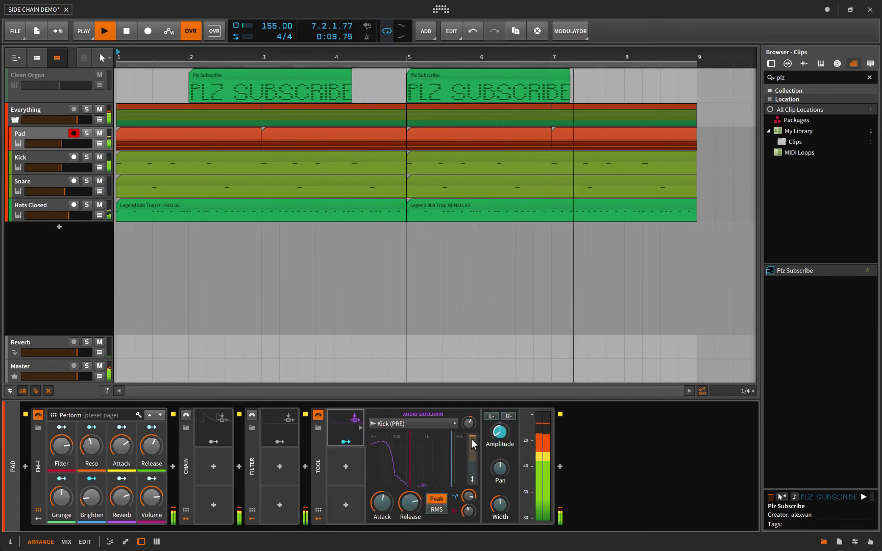
pyautogui.click(347, 441)
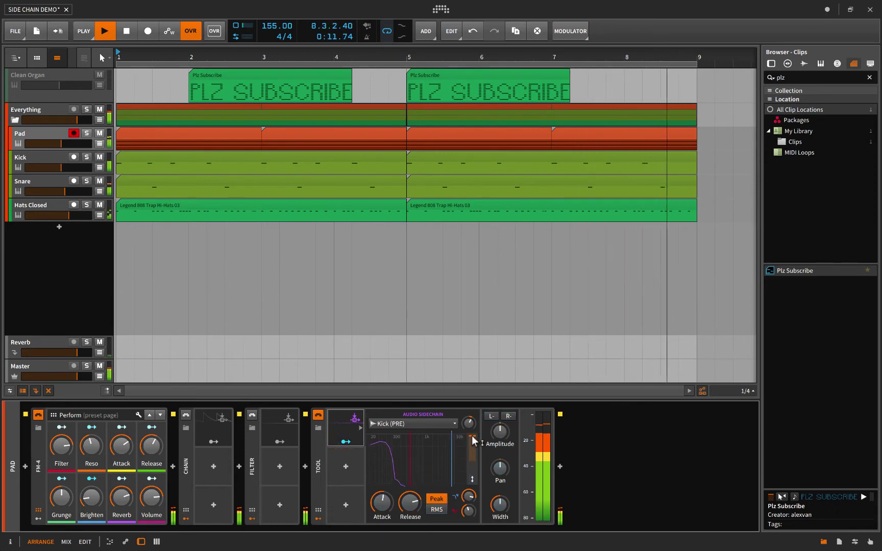
# - Set the sidechain amount to 97.7 % and input gain to +25.6 dB, then stop
pyautogui.moveTo(469, 496); pyautogui.dragTo(468, 493)
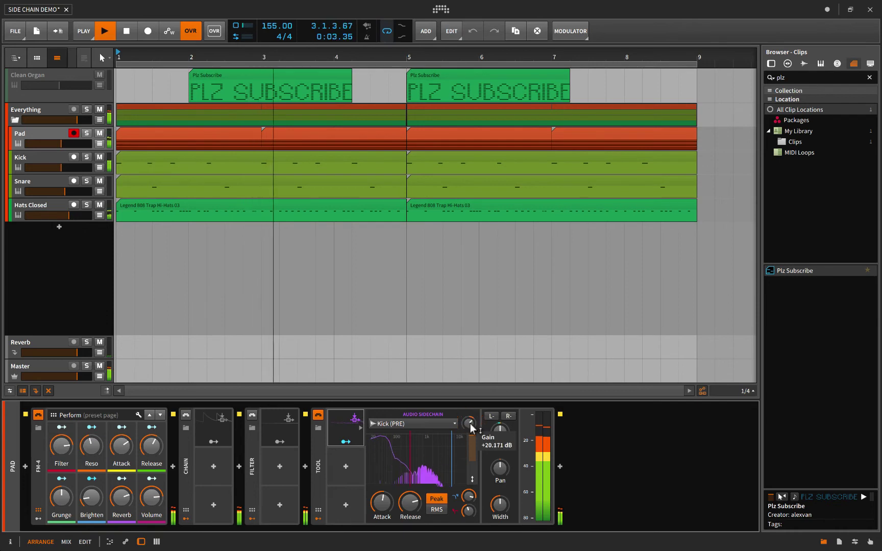
pyautogui.moveTo(470, 424); pyautogui.dragTo(470, 416)
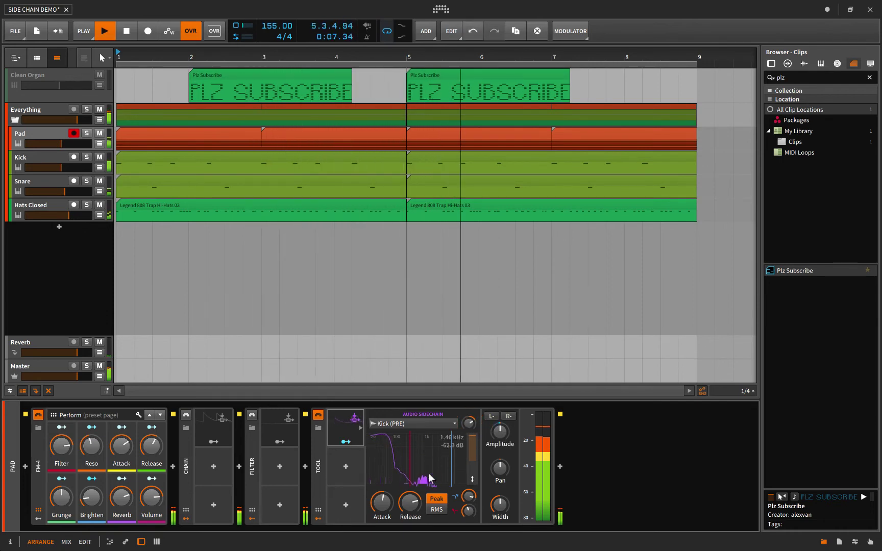
pyautogui.press('space')
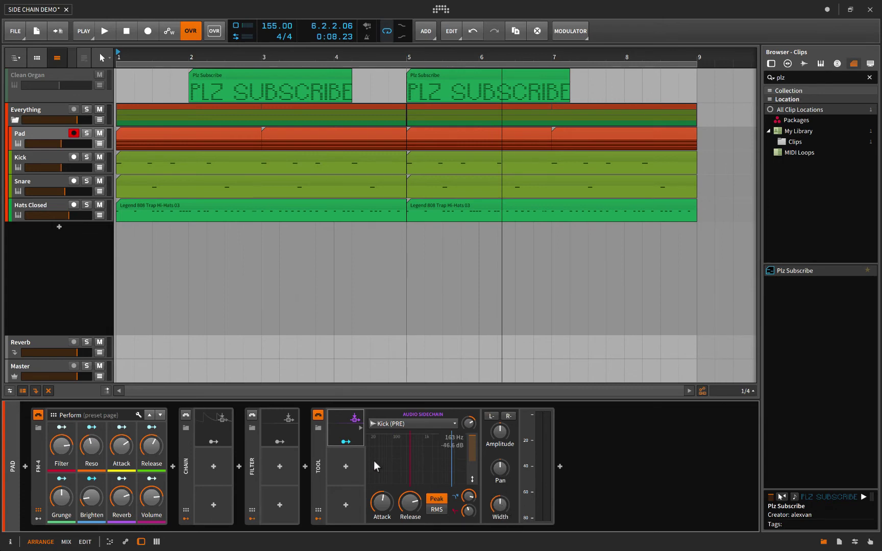
# - Map the Audio Sidechain modulator onto the Tool's Width knob too
pyautogui.click(346, 441)
pyautogui.click(338, 442)
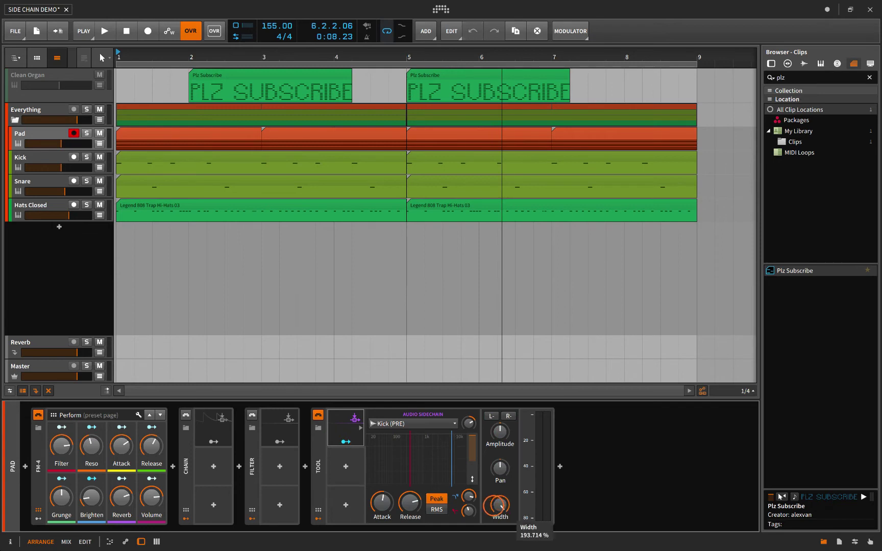
pyautogui.click(345, 443)
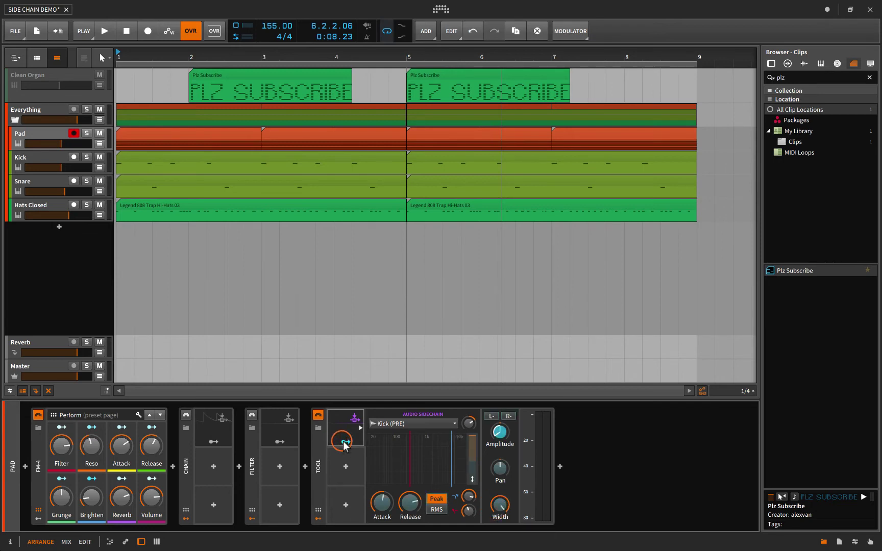
pyautogui.click(500, 506)
pyautogui.click(339, 442)
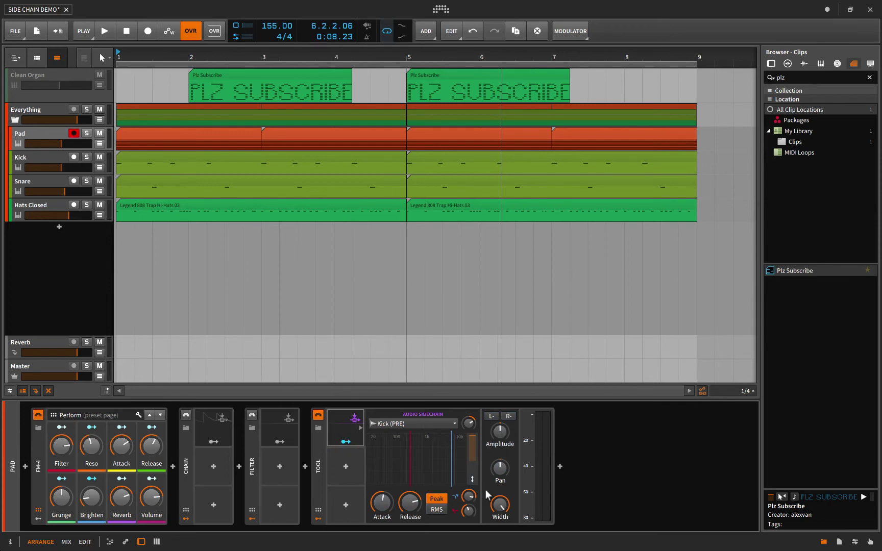
# - Adjust Tool's Width and play the arrangement briefly to hear the result
pyautogui.moveTo(507, 513); pyautogui.dragTo(492, 499)
pyautogui.press('space')
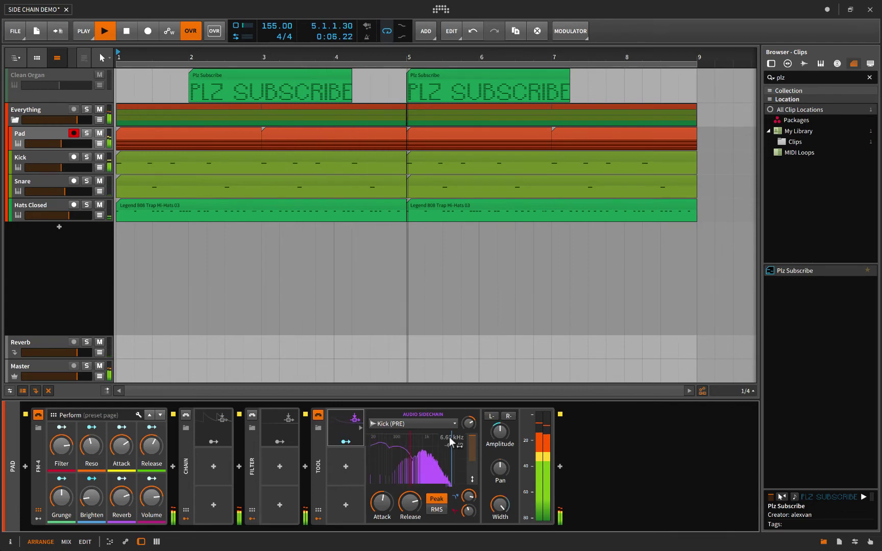
pyautogui.press('space')
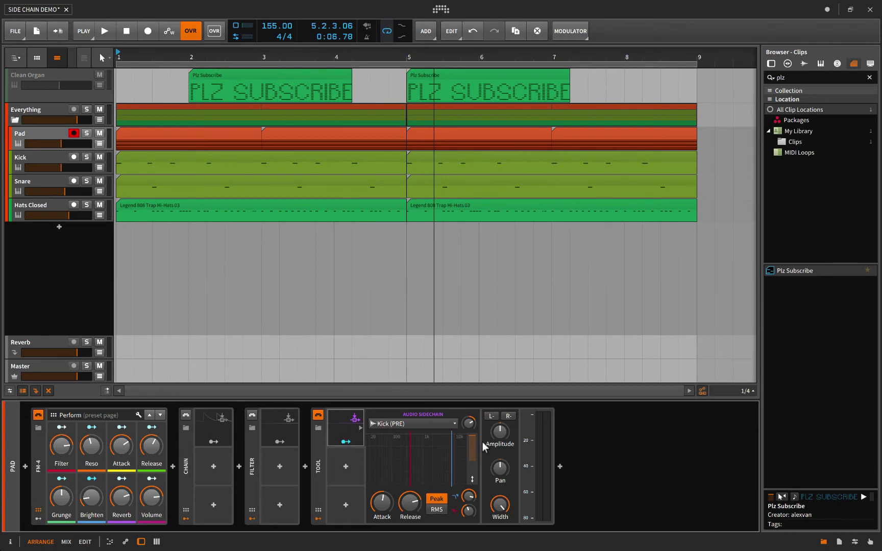
# - Delete the Tool device from the Pad and expand the Filter's panel and modulator section
pyautogui.click(319, 457)
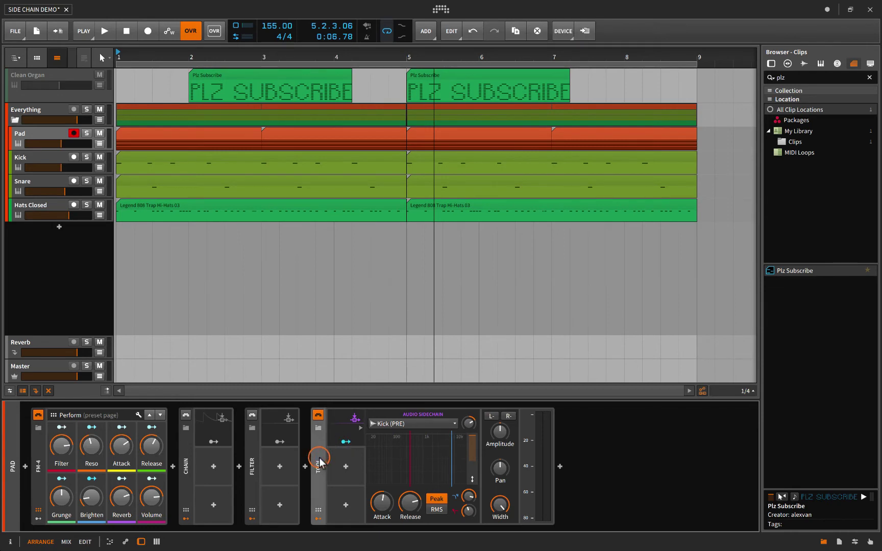
pyautogui.press('Delete')
pyautogui.click(248, 460)
pyautogui.click(252, 417)
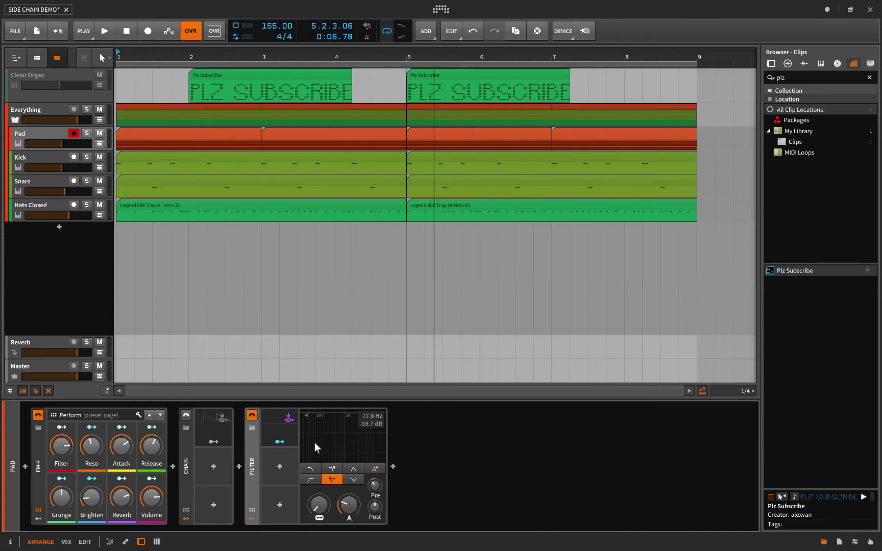
pyautogui.click(292, 429)
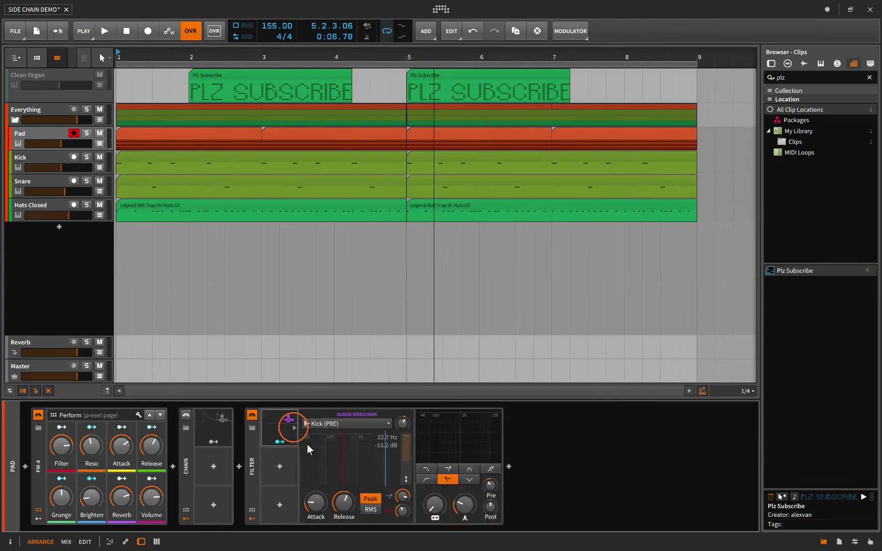
pyautogui.press('space')
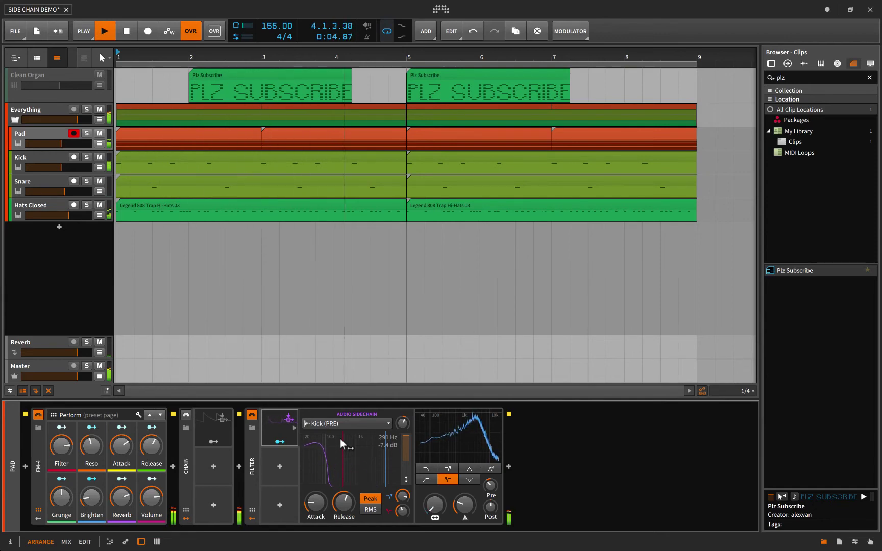
pyautogui.press('space')
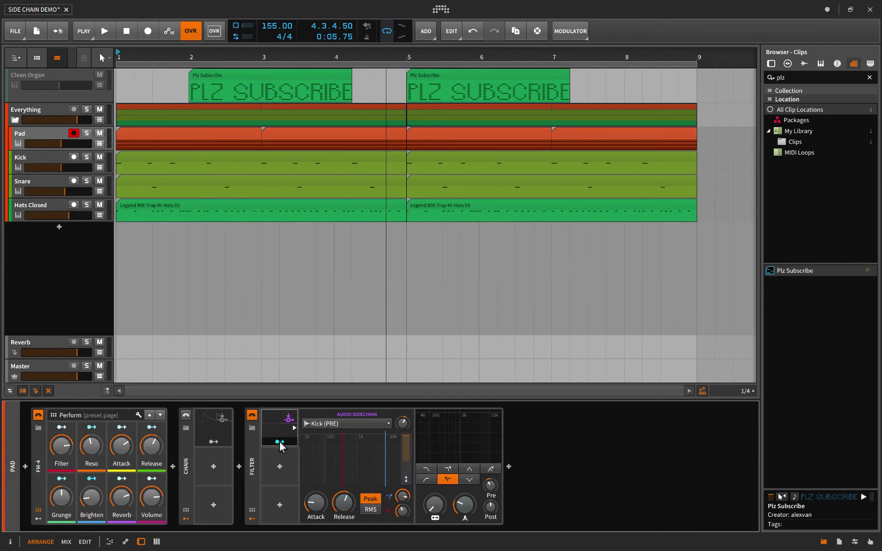
# - Delete the Filter, then expand and enable the FX chain to show Reverb, Chorus, Ring-Mod and Tool
pyautogui.click(249, 469)
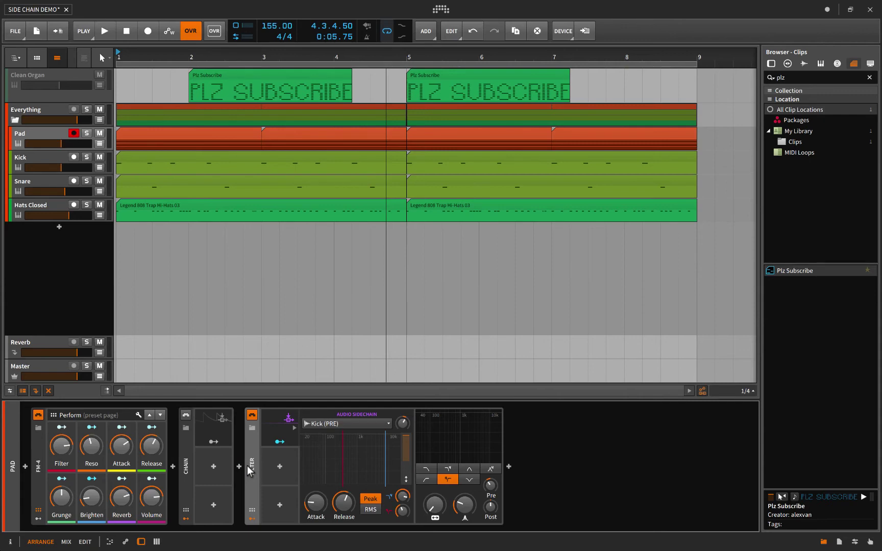
pyautogui.press('Delete')
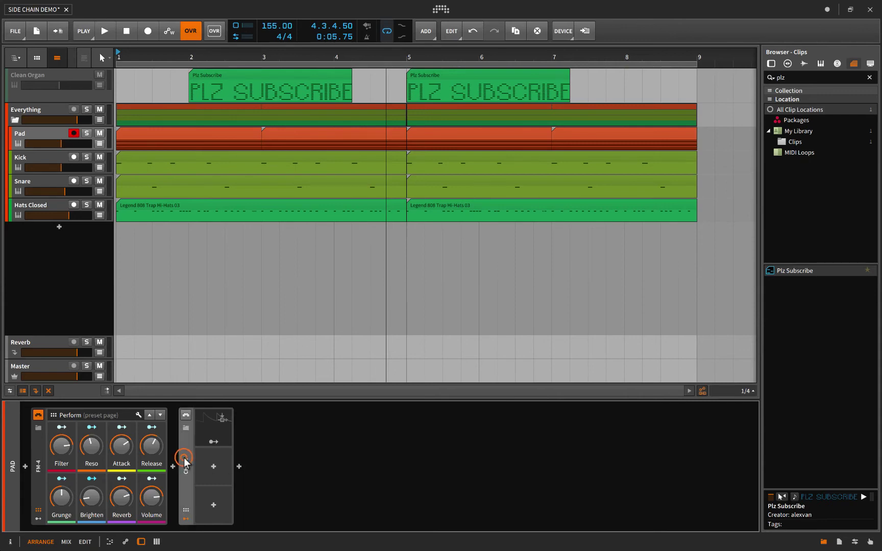
pyautogui.click(184, 457)
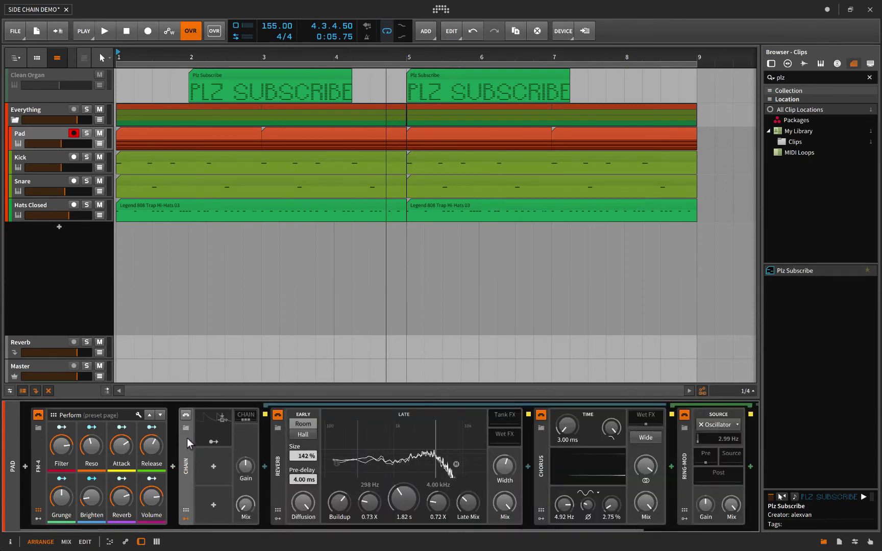
pyautogui.click(185, 415)
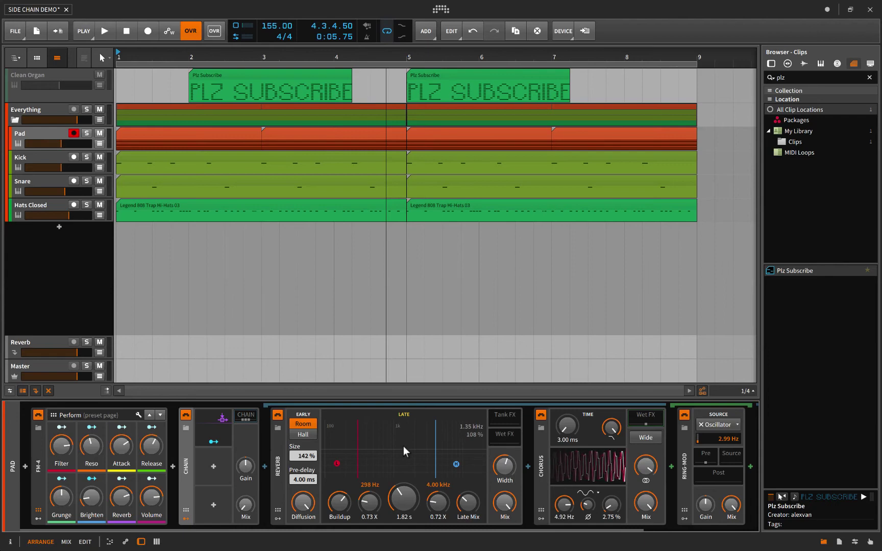
pyautogui.hscroll(3, 404, 445)
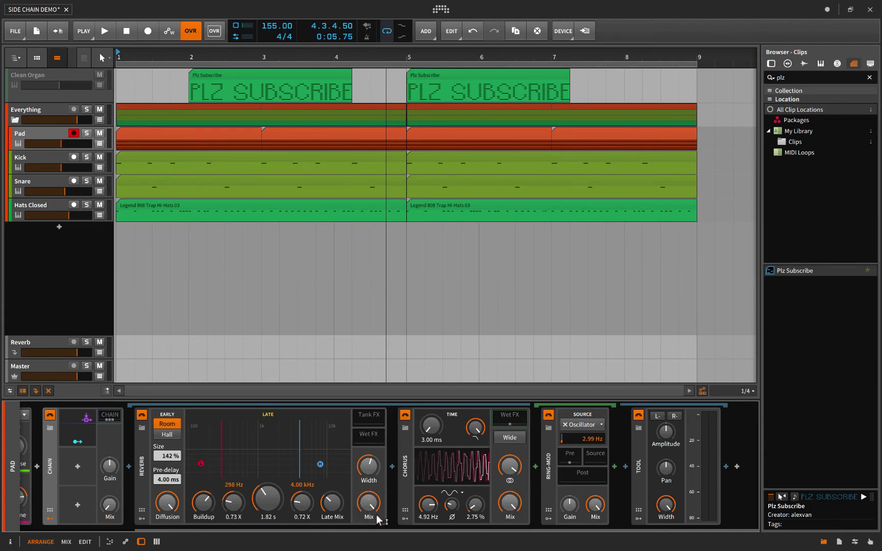
pyautogui.moveTo(378, 520)
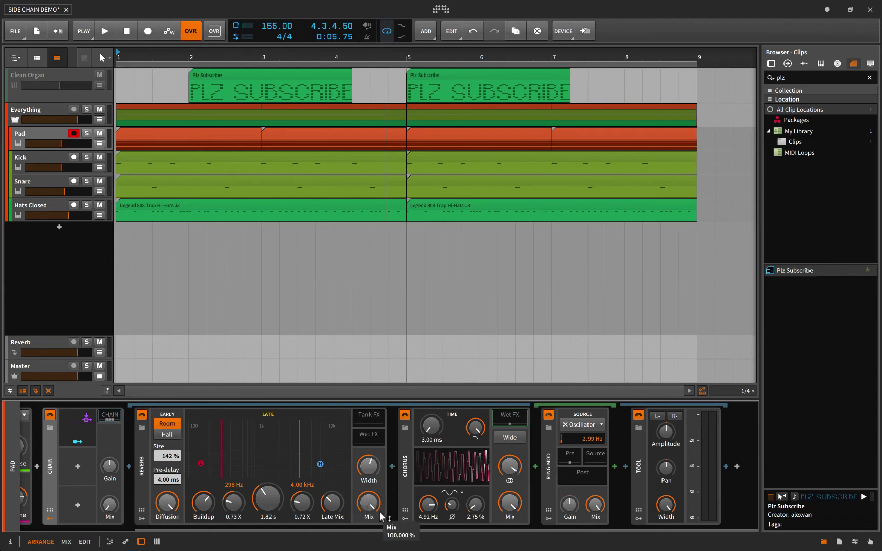
pyautogui.moveTo(357, 505)
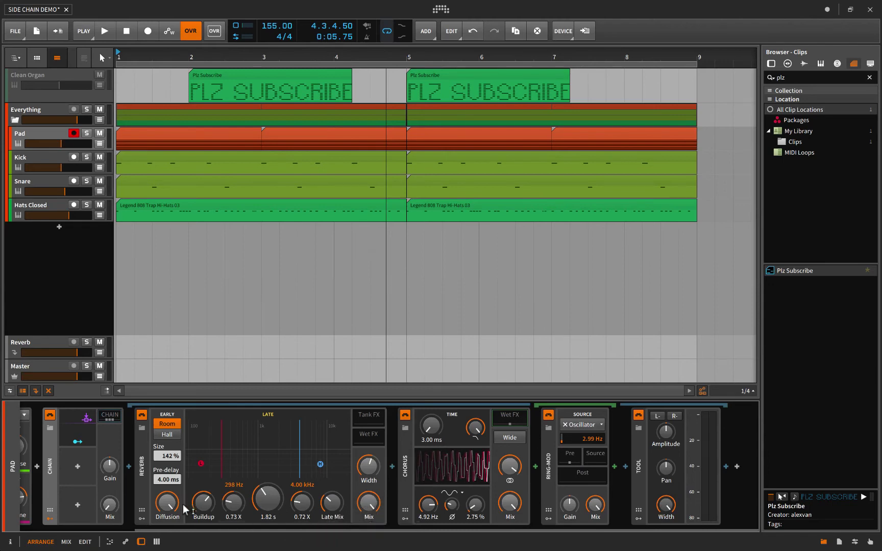
pyautogui.moveTo(157, 504)
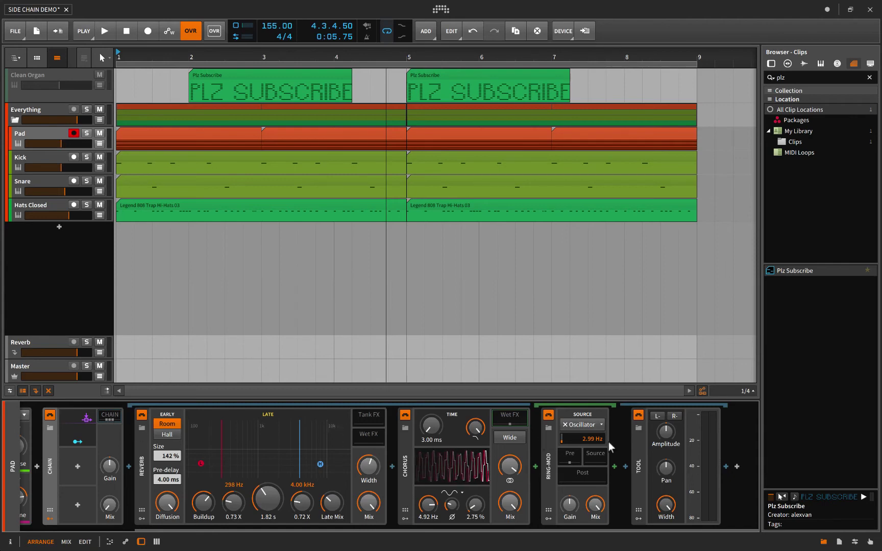
# - Assign the Chain's kick sidechain modulator to the Chorus rate knob with a modulation amount
pyautogui.click(78, 444)
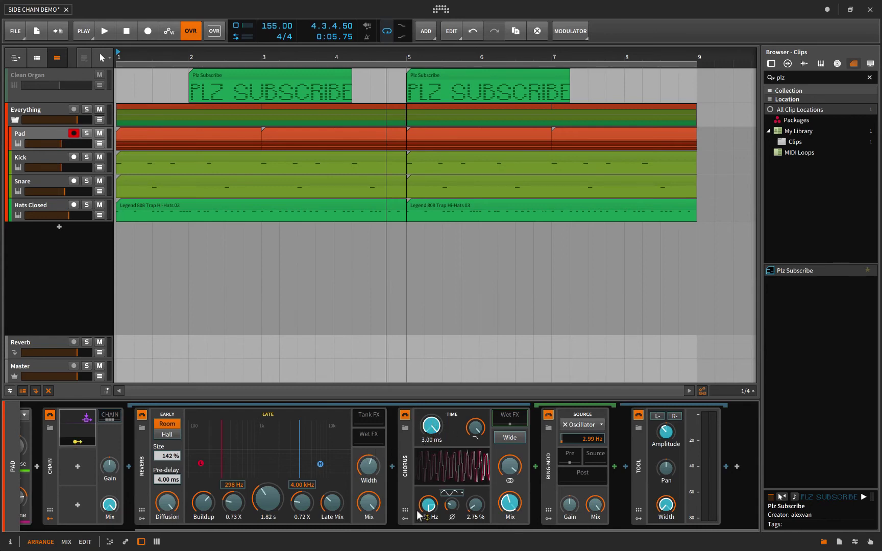
pyautogui.moveTo(417, 515); pyautogui.dragTo(421, 491)
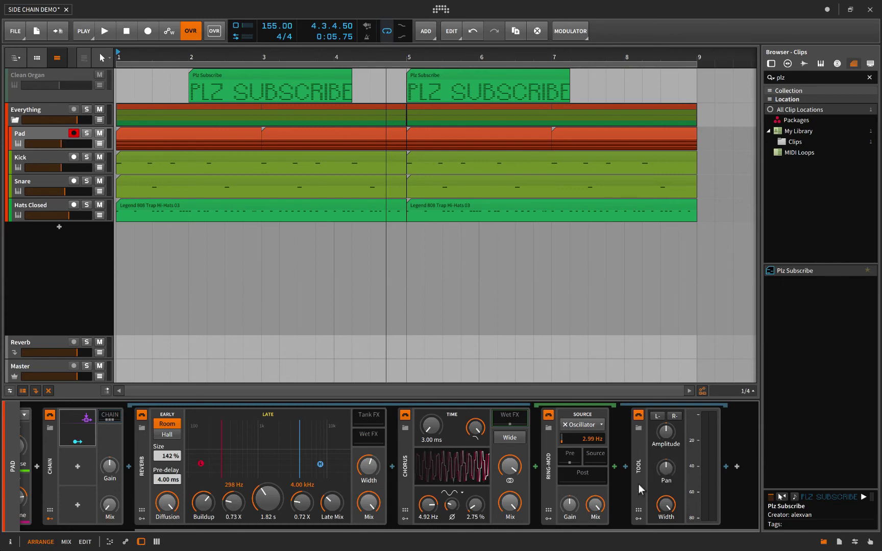
pyautogui.click(639, 519)
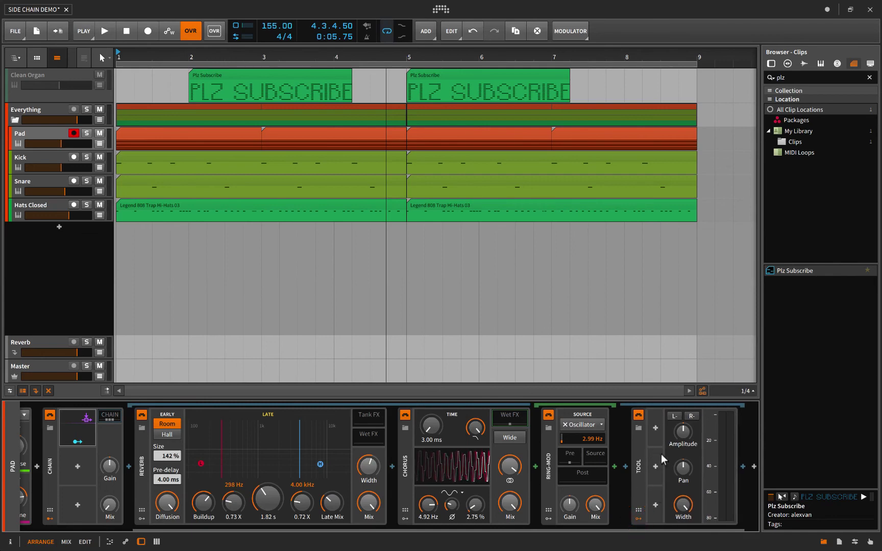
pyautogui.click(637, 512)
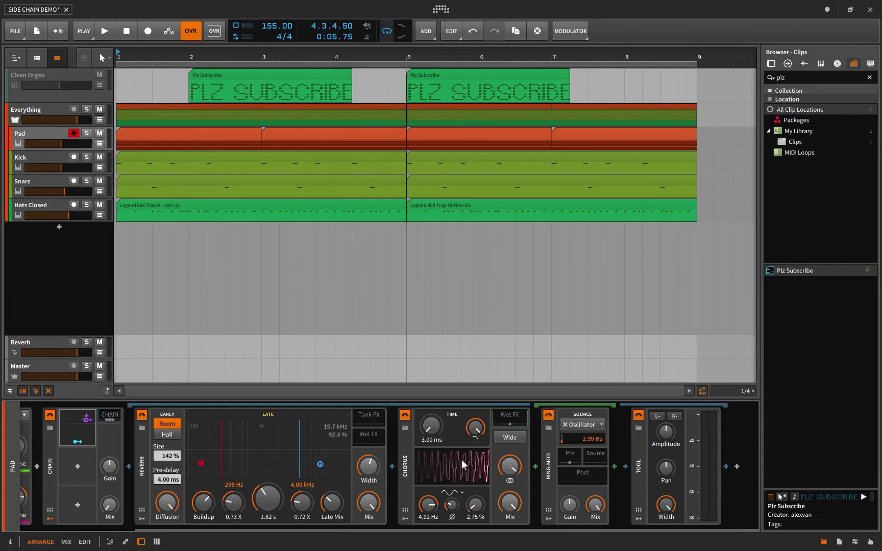
pyautogui.click(117, 252)
pyautogui.press('space')
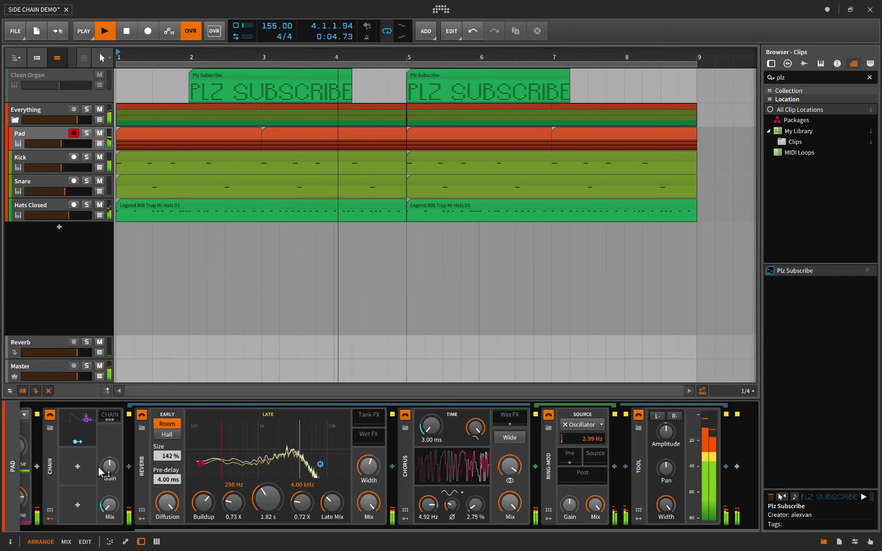
pyautogui.click(80, 442)
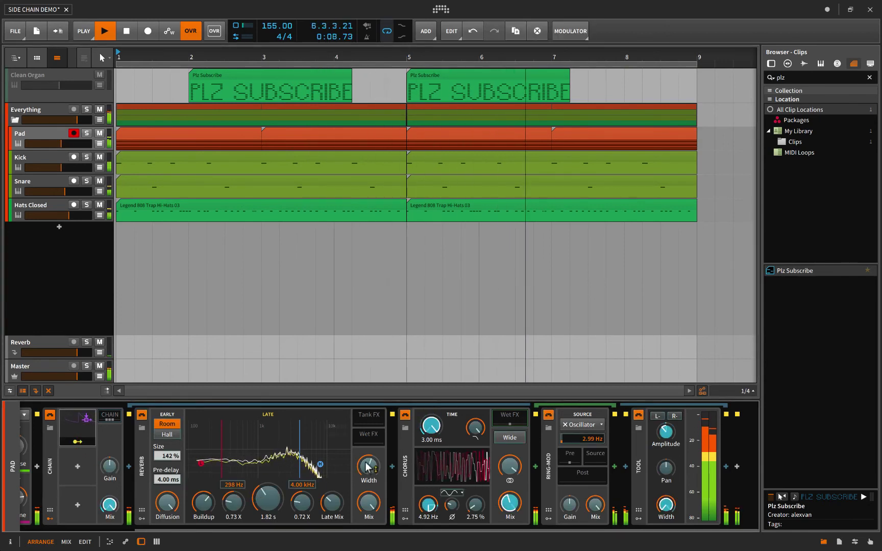
pyautogui.moveTo(367, 467)
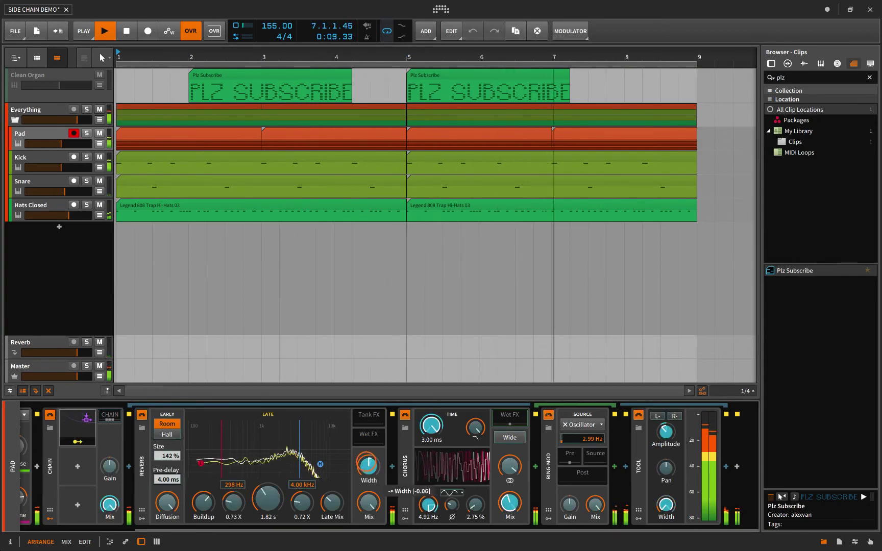
pyautogui.click(86, 133)
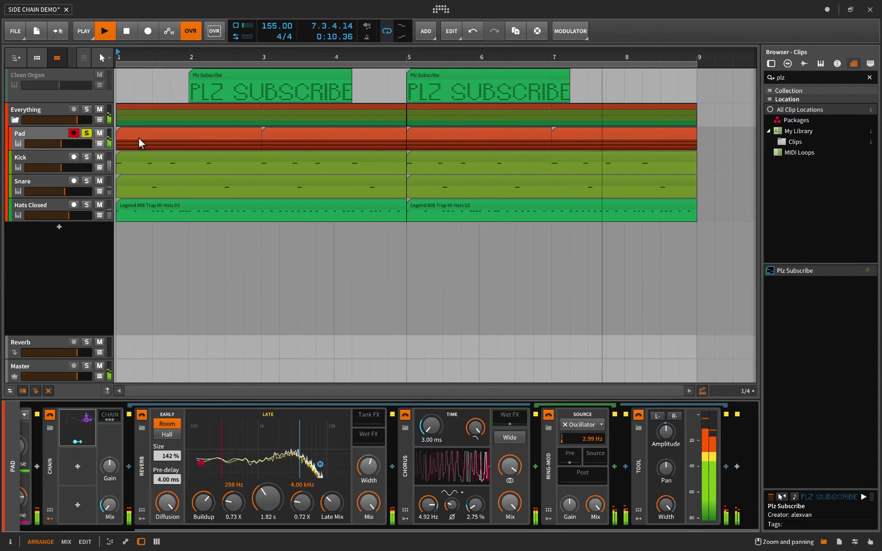
pyautogui.click(87, 133)
pyautogui.press('space')
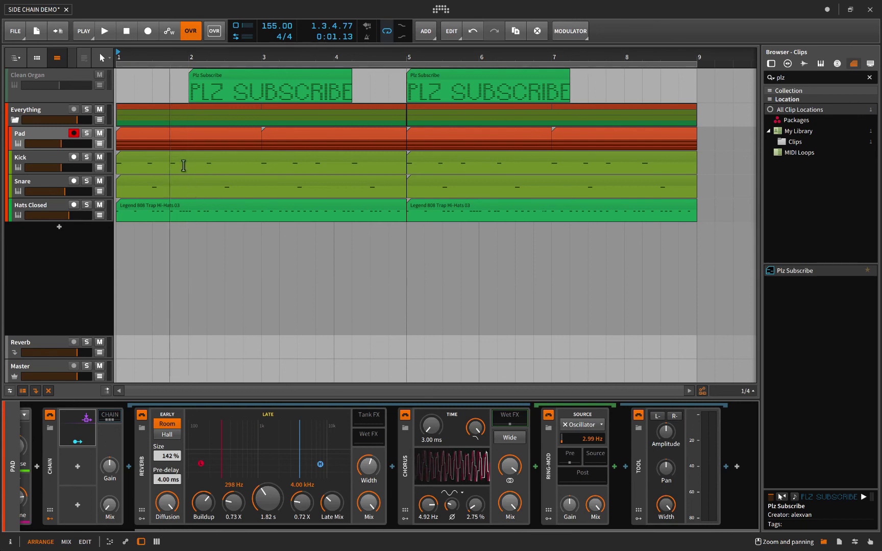
pyautogui.click(87, 133)
pyautogui.press('space')
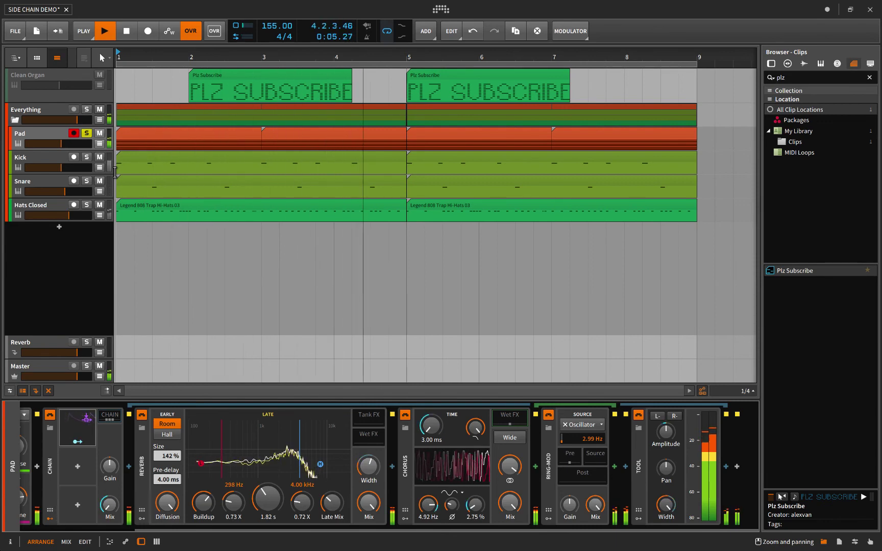
pyautogui.click(86, 133)
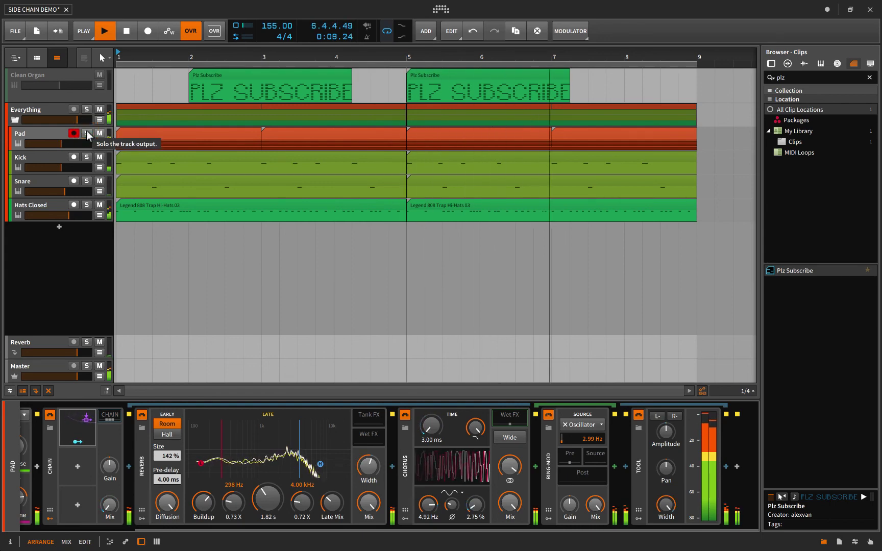
pyautogui.press('space')
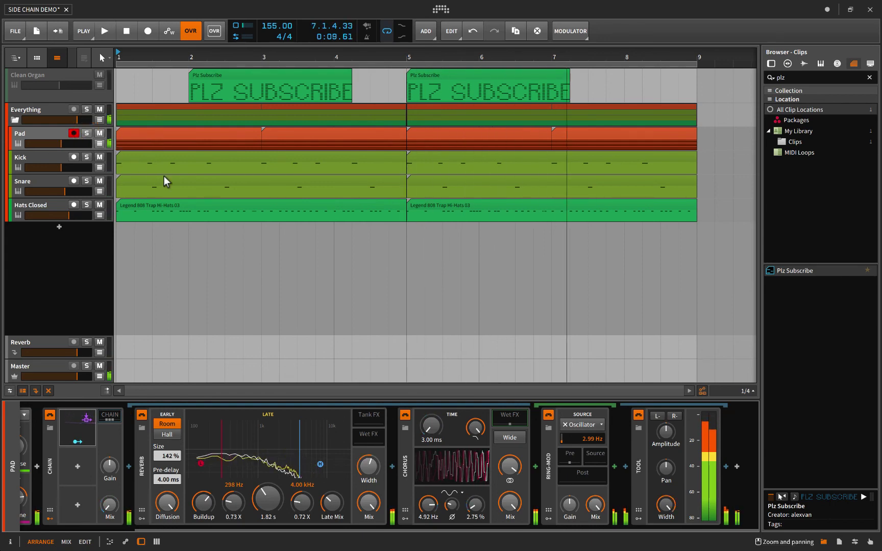